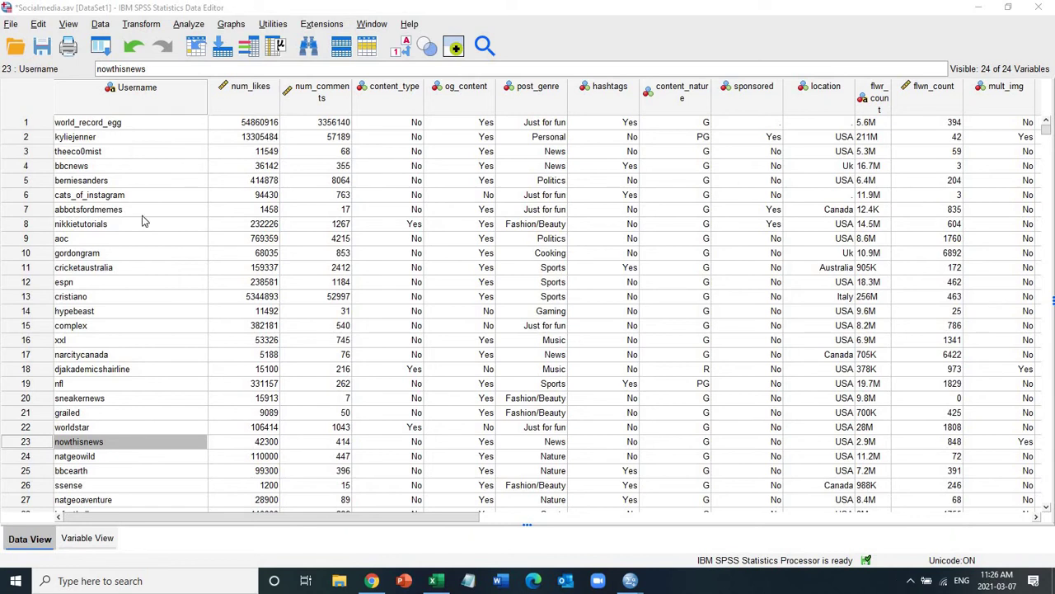
- Examine the num_likes variable's column in the dataset
{"action": "left_click", "coordinate": [227, 125]}
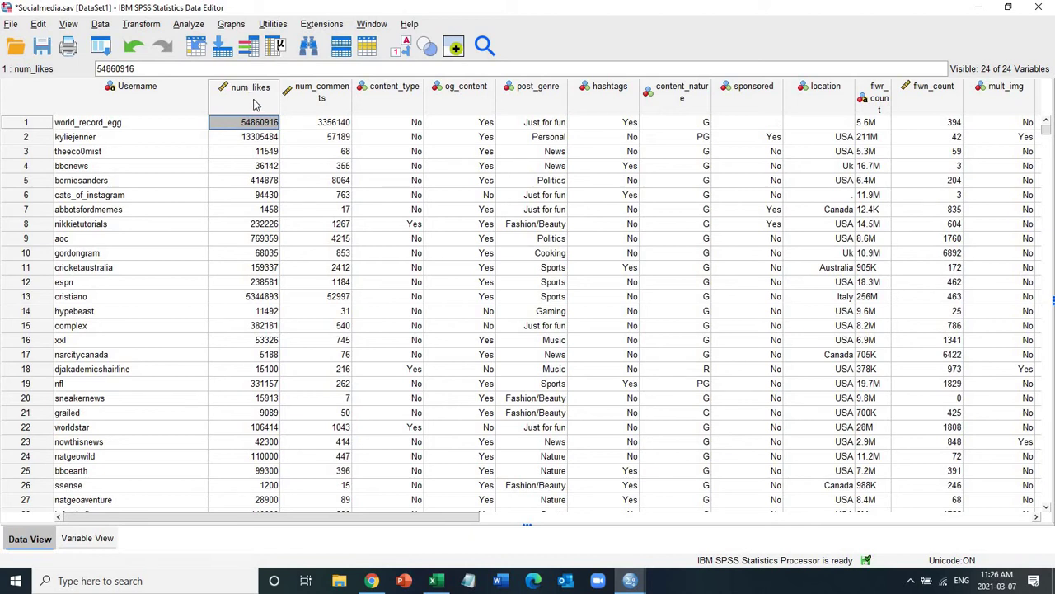
{"action": "left_click", "coordinate": [254, 99]}
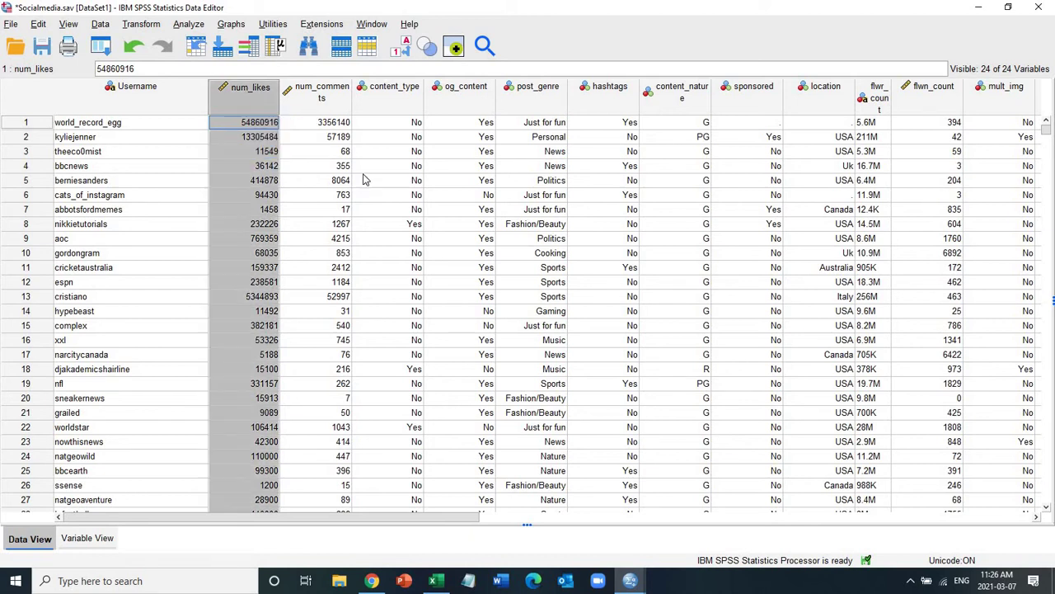
{"action": "key", "text": "Down"}
{"action": "key", "text": "Up"}
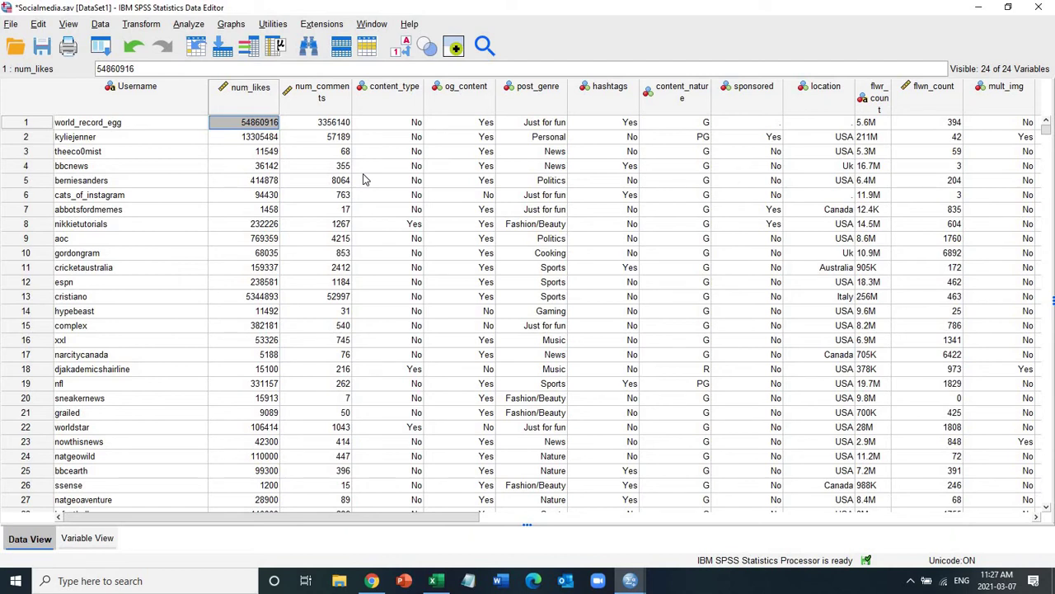
- Look across the remaining variables of the first case, from num_comments through to Tagging at the end of the dataset
{"action": "key", "text": "Right"}
{"action": "key", "text": "Right"}
{"action": "key", "text": "Right"}
{"action": "key", "text": "Right"}
{"action": "key", "text": "Right"}
{"action": "key", "text": "Right"}
{"action": "key", "text": "Right"}
{"action": "key", "text": "Right"}
{"action": "key", "text": "Right"}
{"action": "key", "text": "Right"}
{"action": "key", "text": "Right"}
{"action": "key", "text": "Right"}
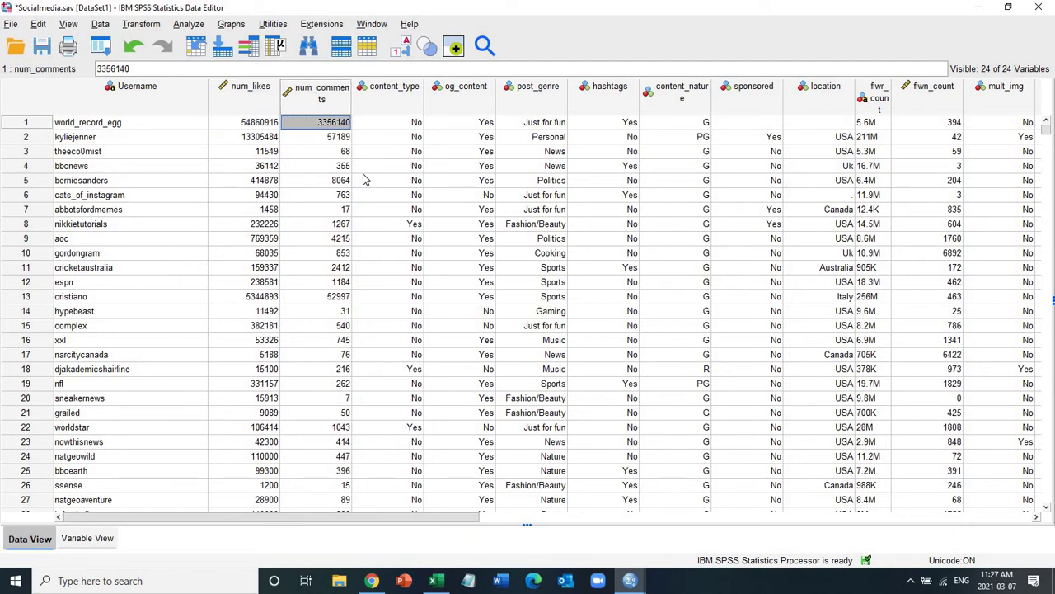
{"action": "key", "text": "Right"}
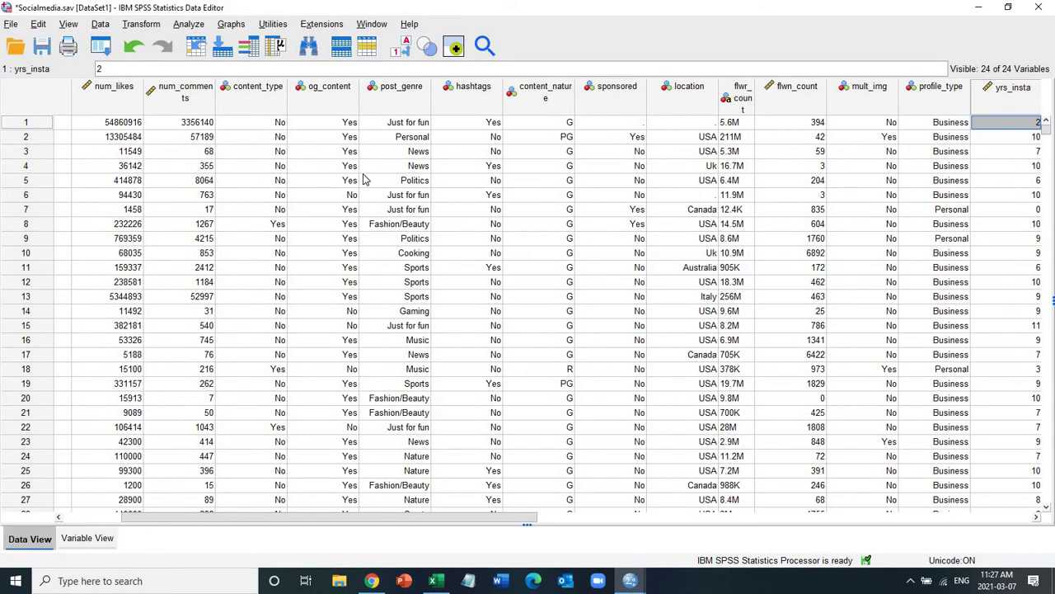
{"action": "key", "text": "Right"}
{"action": "key", "text": "Right"}
{"action": "key", "text": "Right"}
{"action": "key", "text": "Right"}
{"action": "key", "text": "Right"}
{"action": "key", "text": "Right"}
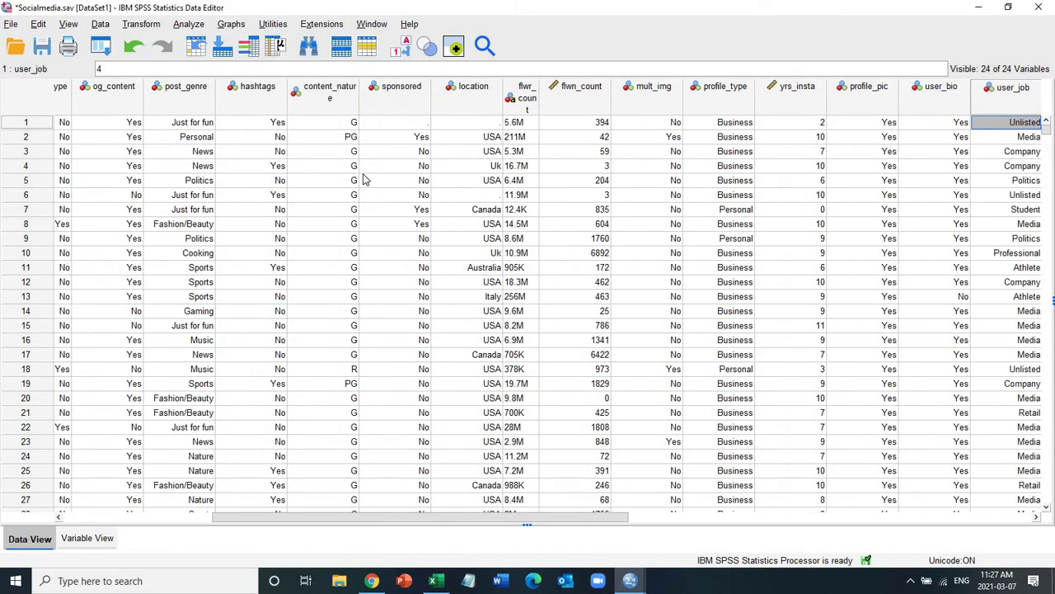
{"action": "key", "text": "Right"}
{"action": "key", "text": "Right"}
{"action": "key", "text": "Right"}
{"action": "key", "text": "Right"}
{"action": "key", "text": "Right"}
{"action": "key", "text": "Right"}
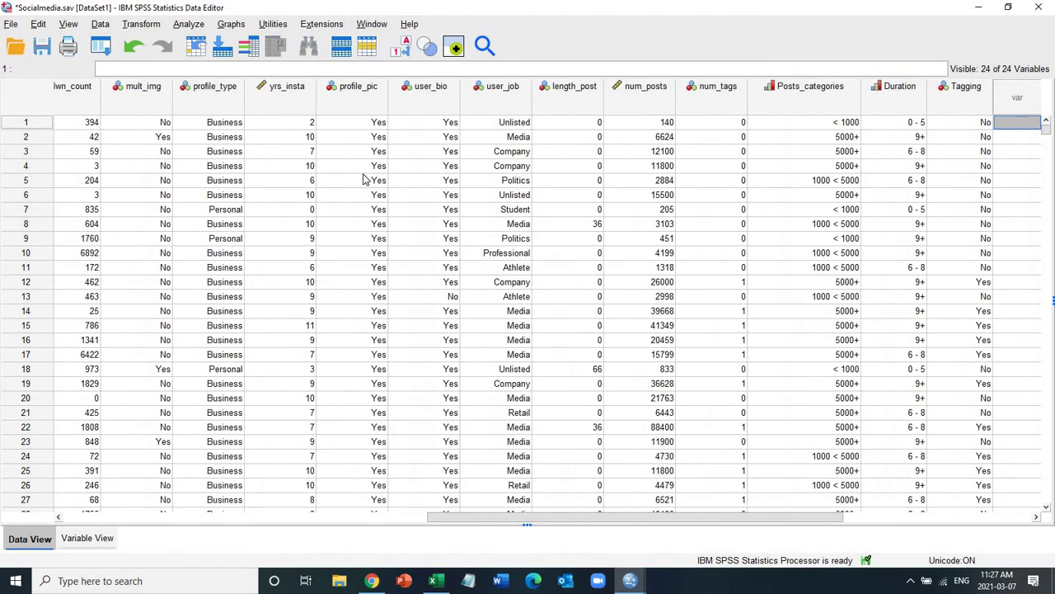
- Compare the categorical Duration variable with the yrs_insta variable and check the description of yrs_insta
{"action": "key", "text": "Left"}
{"action": "key", "text": "Left"}
{"action": "key", "text": "Left"}
{"action": "key", "text": "Left"}
{"action": "key", "text": "Left"}
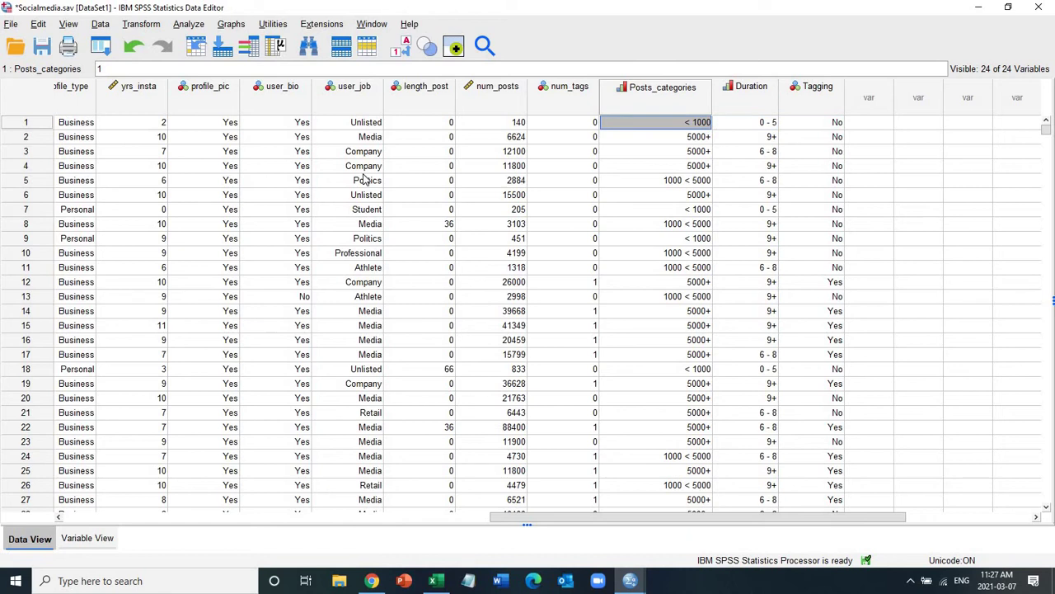
{"action": "key", "text": "Right"}
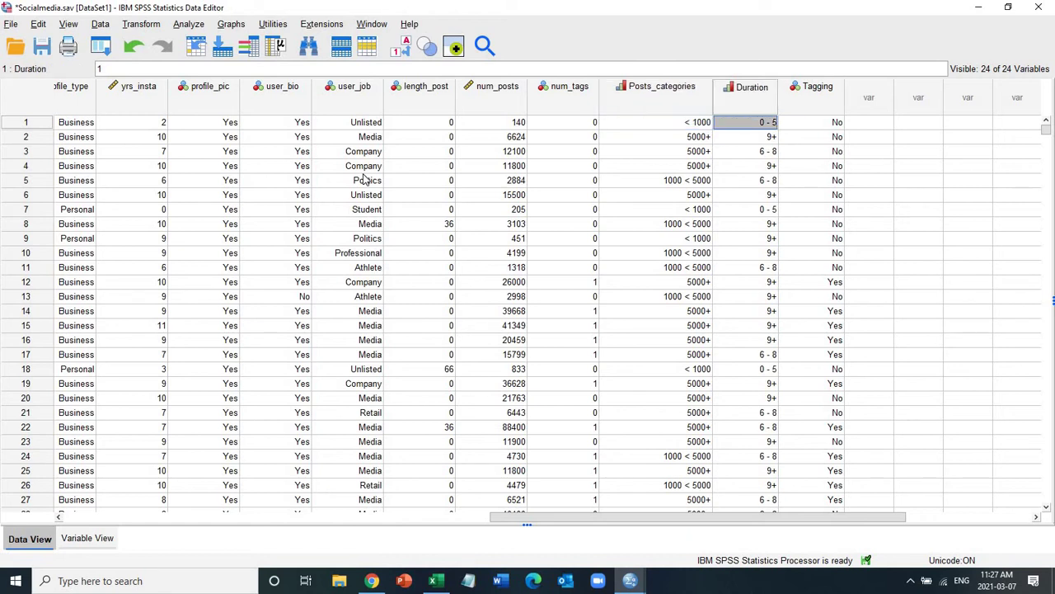
{"action": "key", "text": "Left"}
{"action": "key", "text": "Left"}
{"action": "key", "text": "Left"}
{"action": "key", "text": "Left"}
{"action": "key", "text": "Left"}
{"action": "key", "text": "Left"}
{"action": "key", "text": "Left"}
{"action": "key", "text": "Left"}
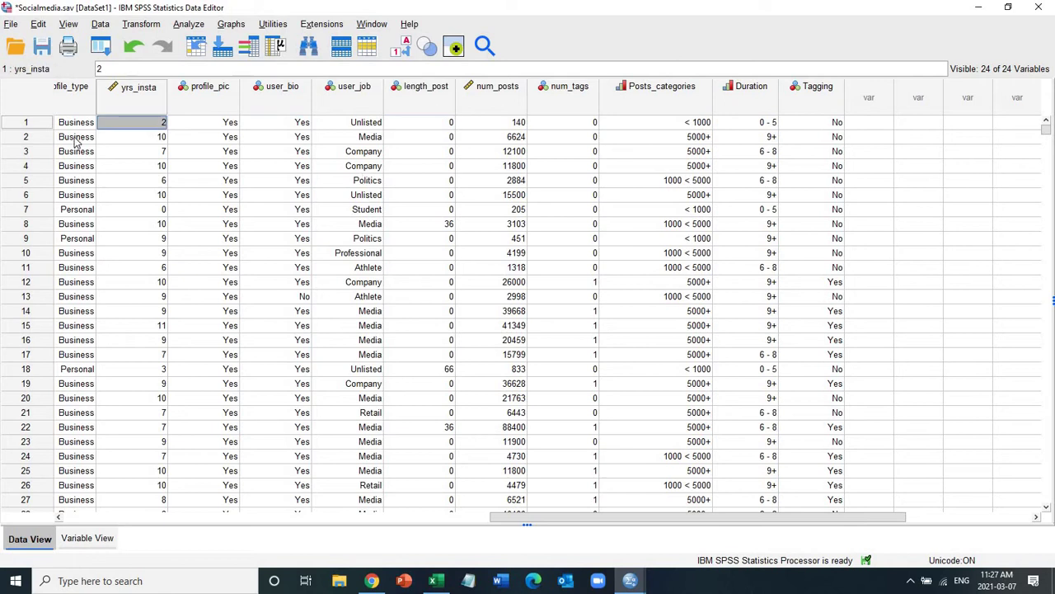
{"action": "mouse_move", "coordinate": [145, 99]}
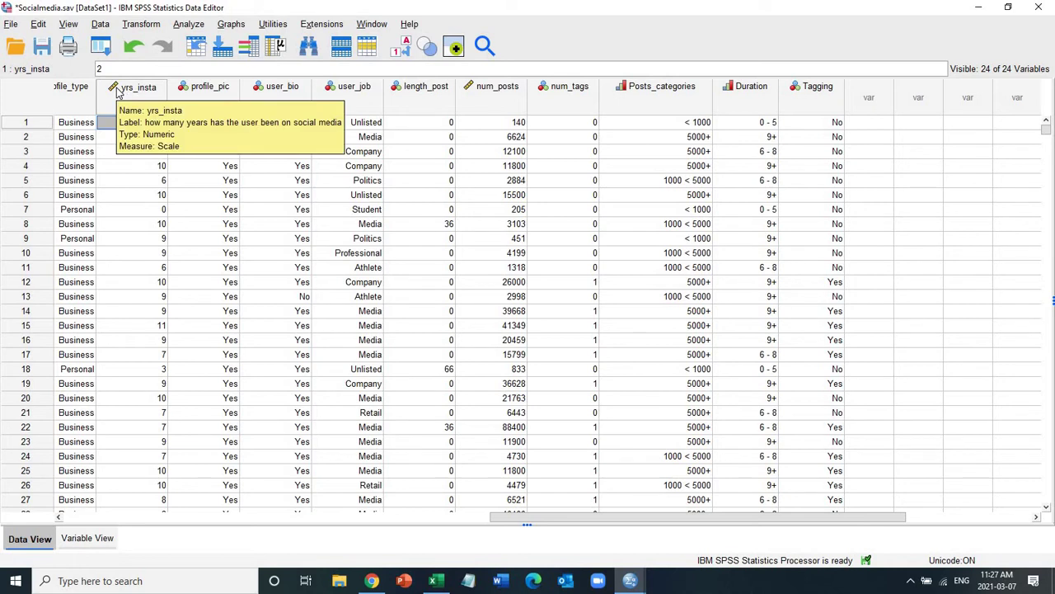
- Review the value labels defined for the three categories of the Duration variable
{"action": "double_click", "coordinate": [748, 101]}
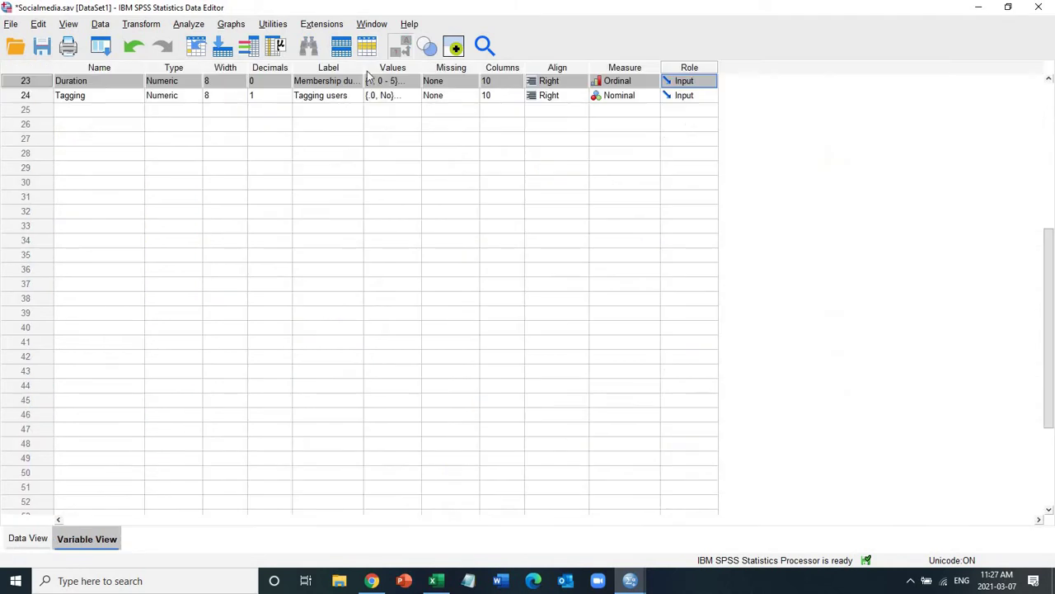
{"action": "left_click", "coordinate": [416, 83]}
{"action": "left_click", "coordinate": [416, 82]}
{"action": "left_click", "coordinate": [460, 275]}
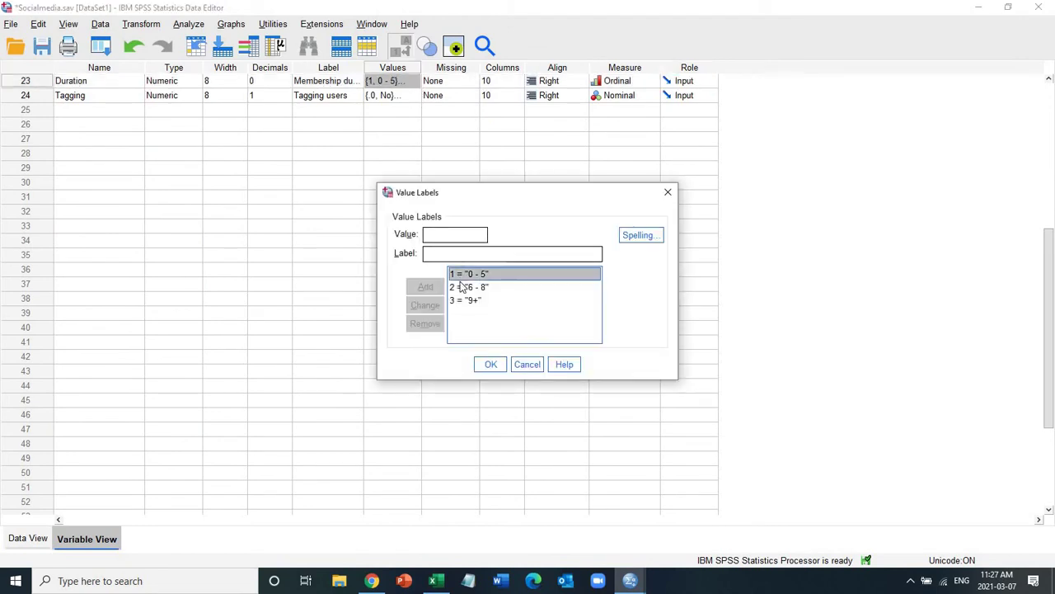
{"action": "left_click", "coordinate": [463, 288]}
{"action": "left_click", "coordinate": [464, 300]}
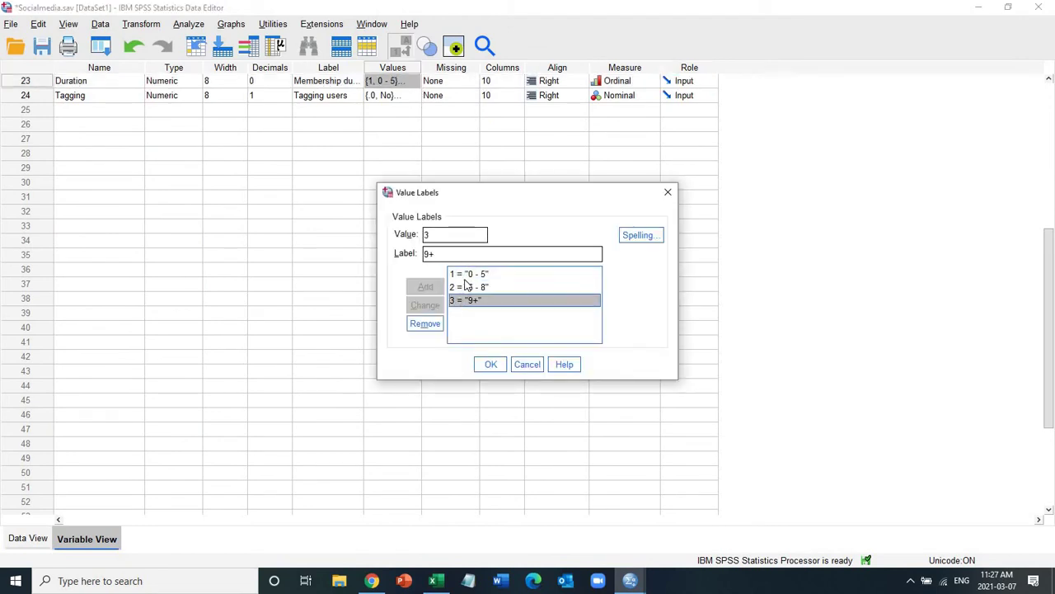
{"action": "left_click", "coordinate": [468, 275]}
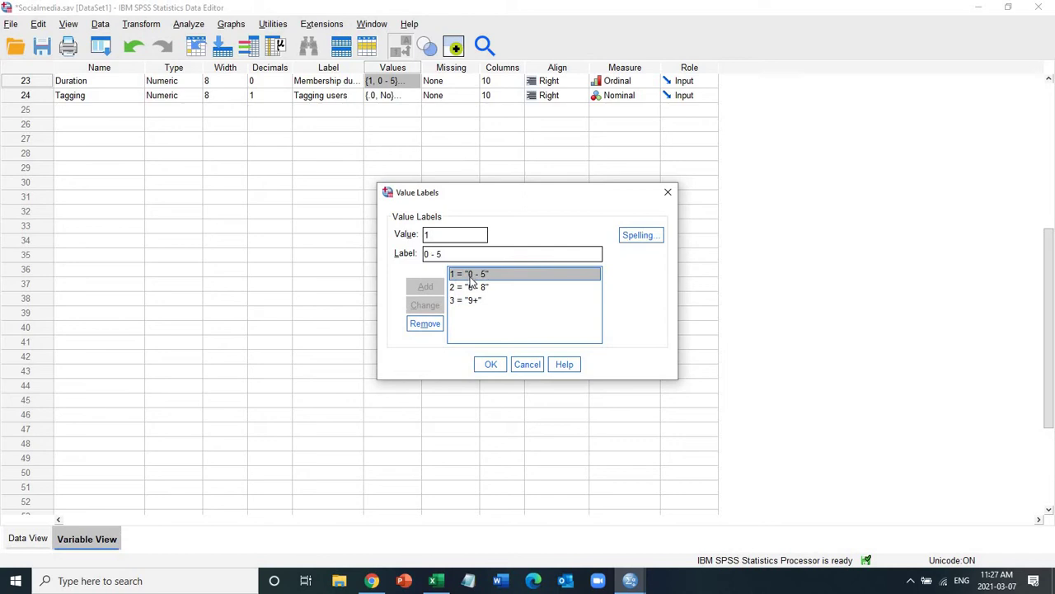
{"action": "left_click", "coordinate": [459, 290]}
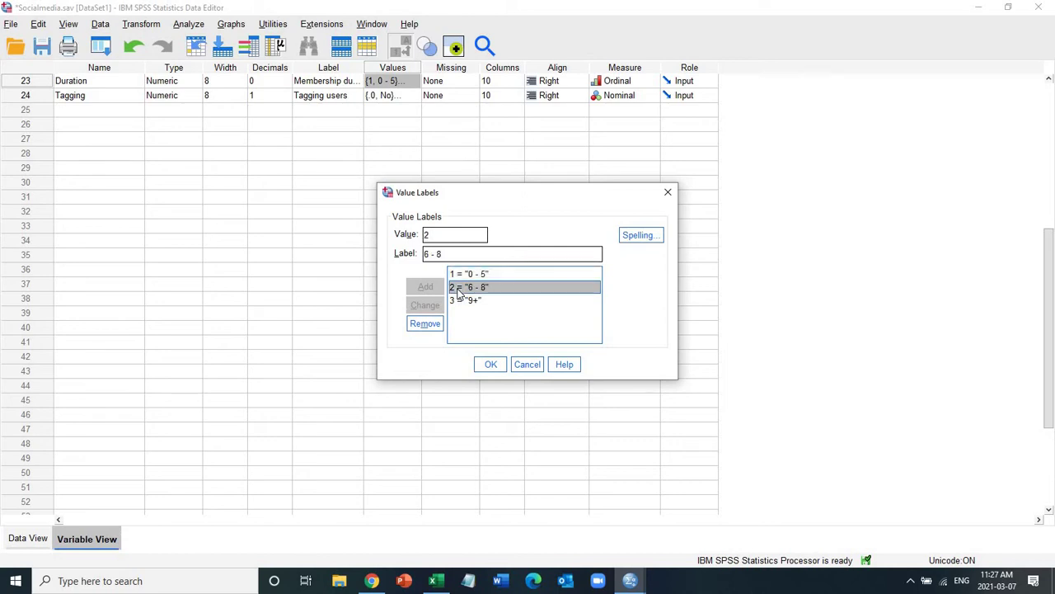
{"action": "left_click", "coordinate": [461, 301]}
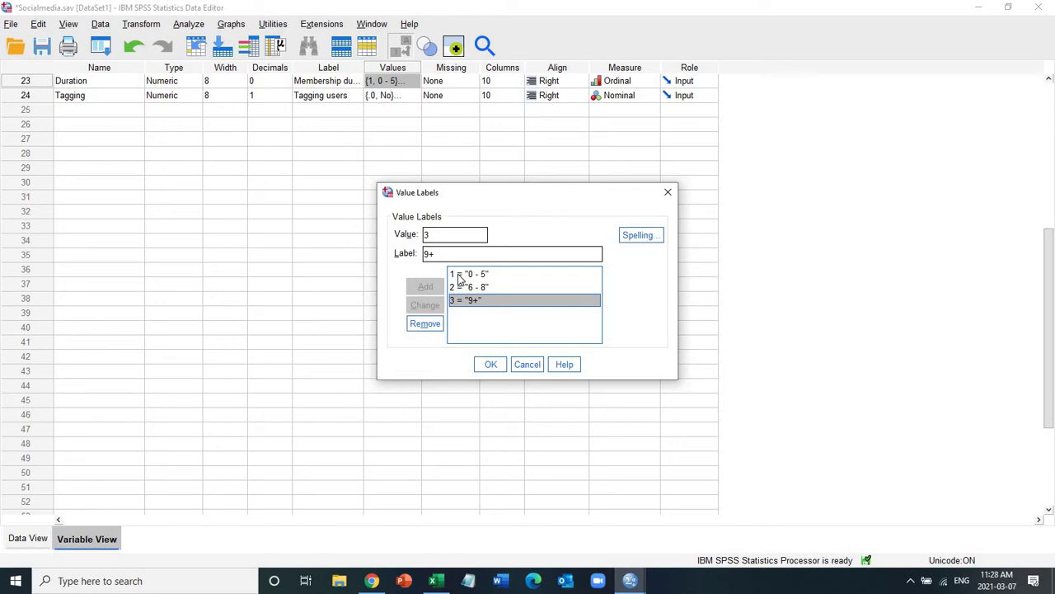
{"action": "left_click", "coordinate": [489, 372]}
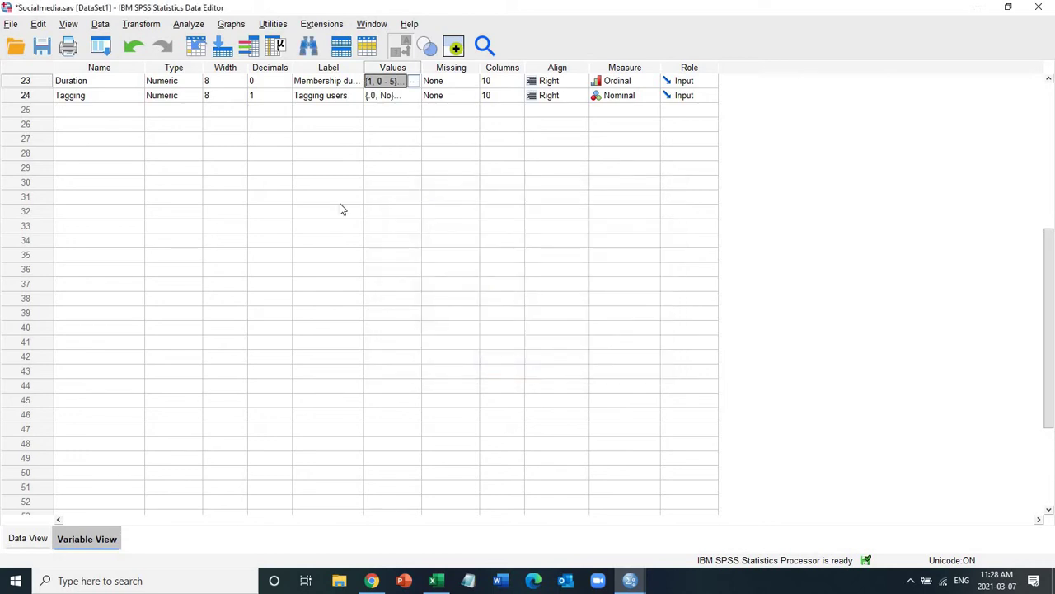
- Set up a One-Way ANOVA with # of Likes as the dependent variable and Membership duration in yrs. as the factor
{"action": "key", "text": "Up"}
{"action": "key", "text": "Up"}
{"action": "key", "text": "Up"}
{"action": "key", "text": "Up"}
{"action": "key", "text": "Up"}
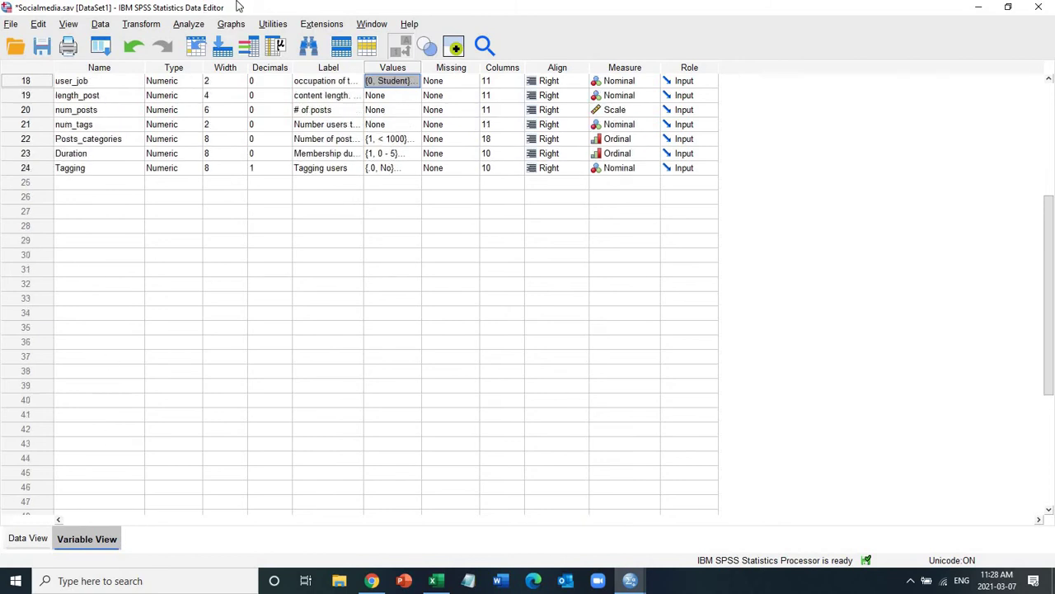
{"action": "left_click", "coordinate": [189, 24]}
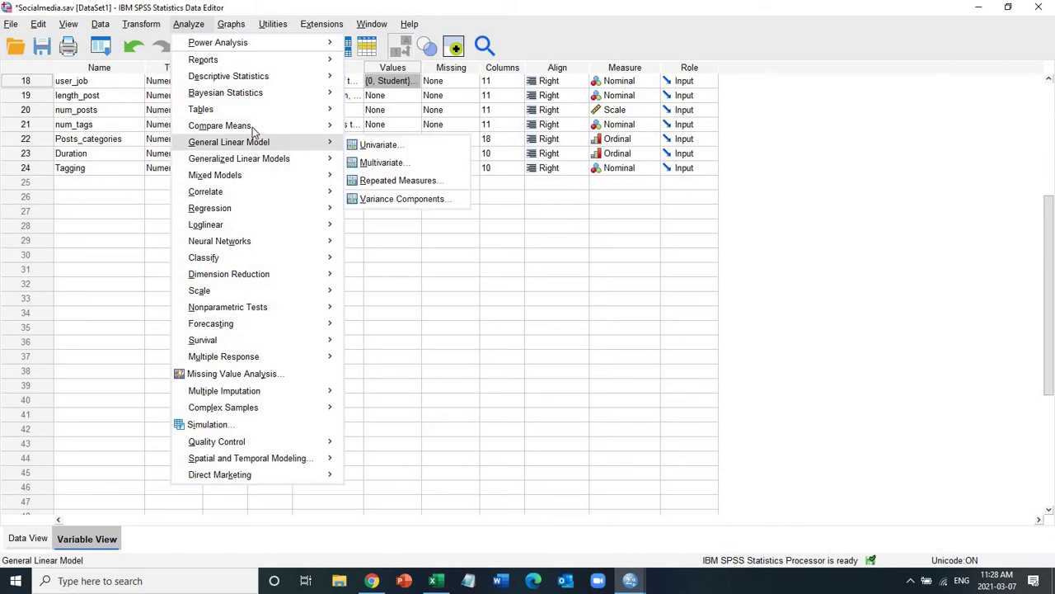
{"action": "mouse_move", "coordinate": [252, 125]}
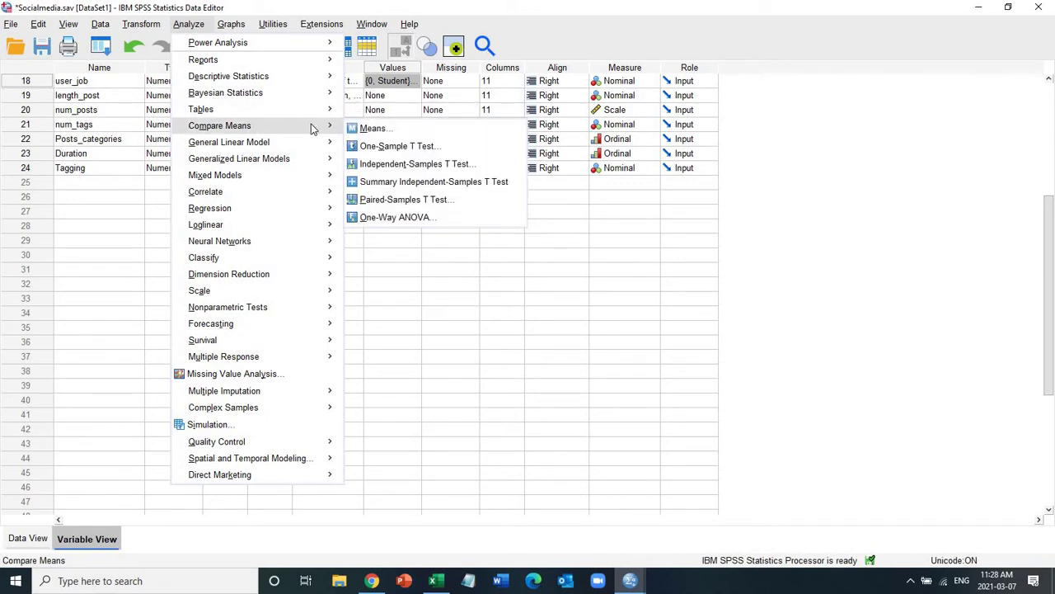
{"action": "left_click", "coordinate": [394, 218]}
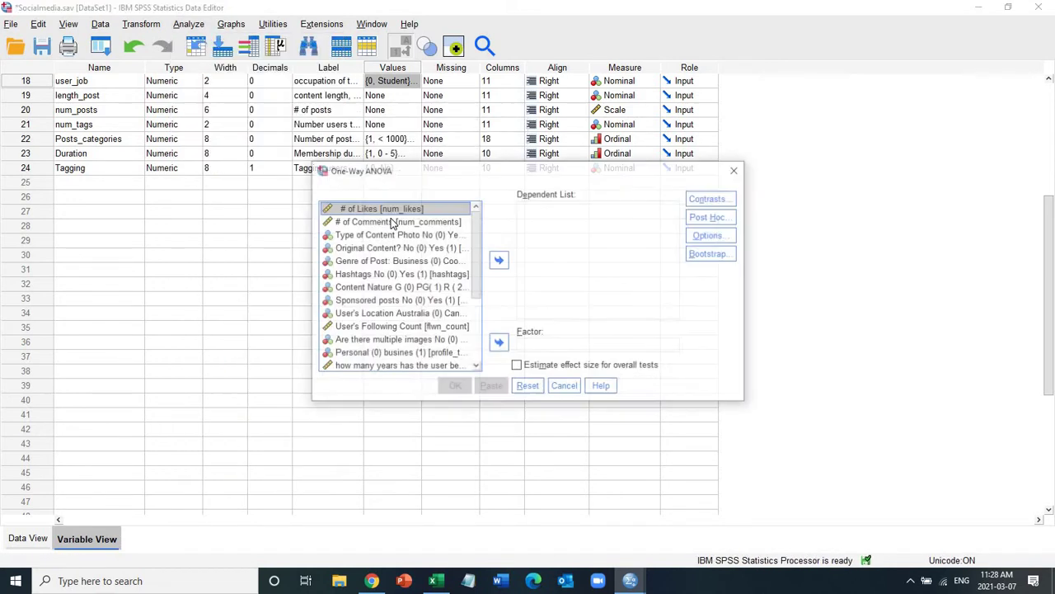
{"action": "left_click", "coordinate": [499, 261]}
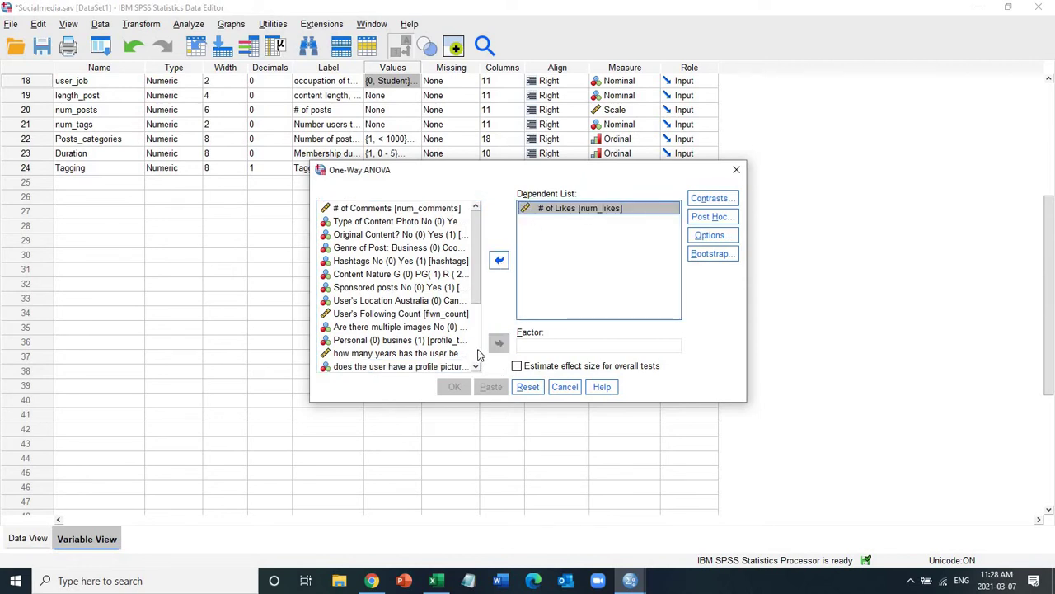
{"action": "scroll", "coordinate": [480, 355], "scroll_direction": "down", "scroll_amount": 3}
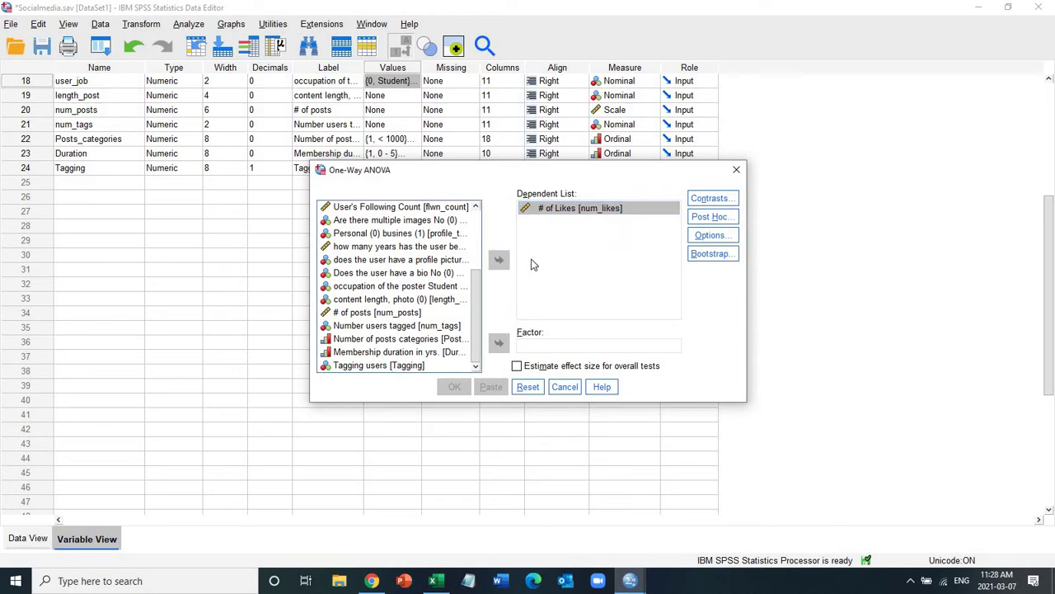
{"action": "left_click", "coordinate": [396, 351]}
{"action": "left_click", "coordinate": [499, 343]}
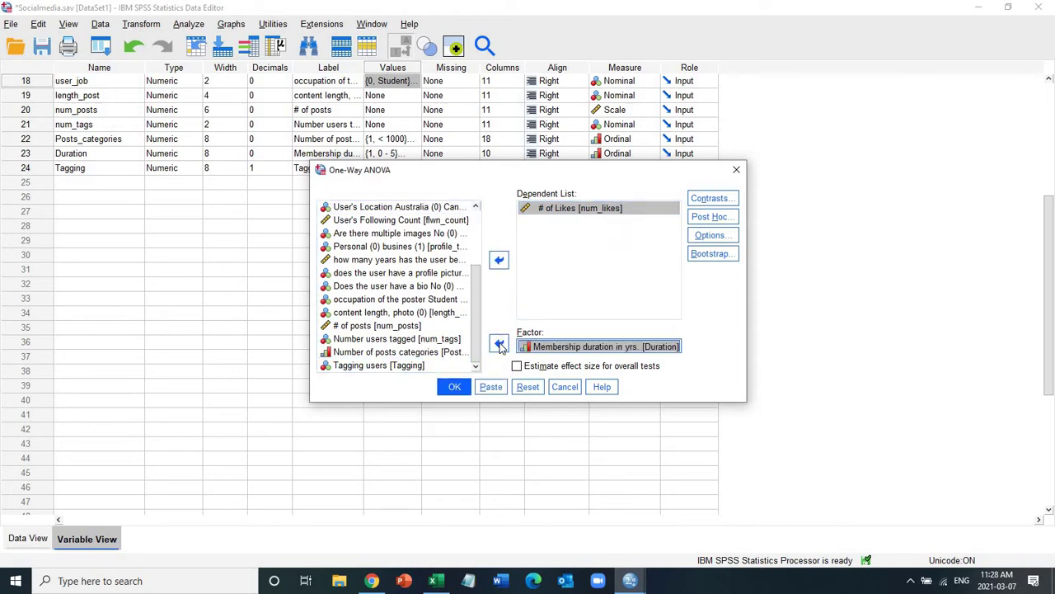
{"action": "left_click", "coordinate": [546, 351]}
- Add the Tukey post hoc multiple comparison to the One-Way ANOVA
{"action": "left_click", "coordinate": [712, 217]}
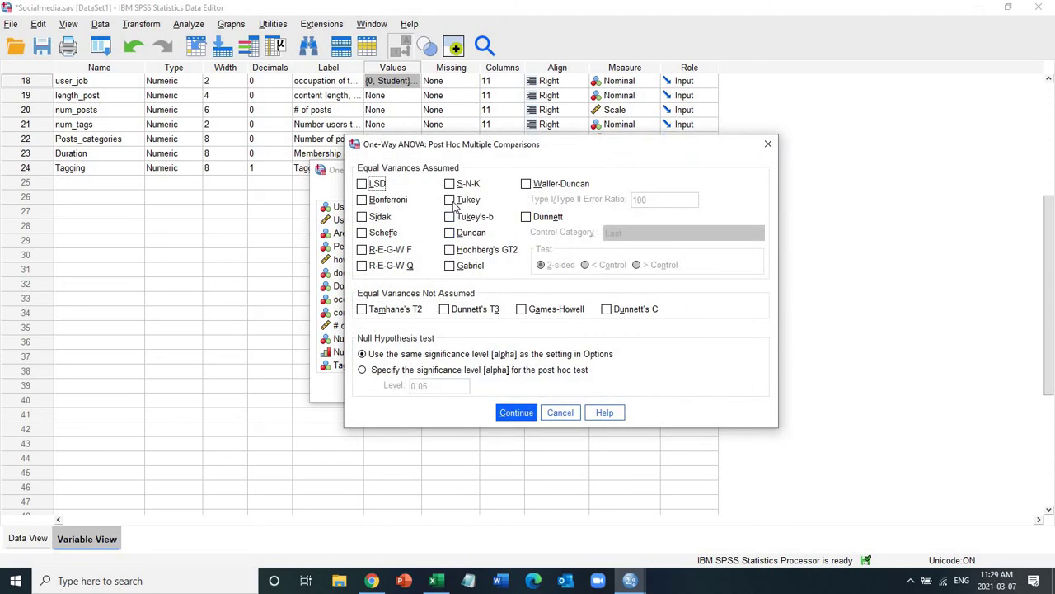
{"action": "left_click", "coordinate": [450, 202]}
{"action": "left_click", "coordinate": [515, 412]}
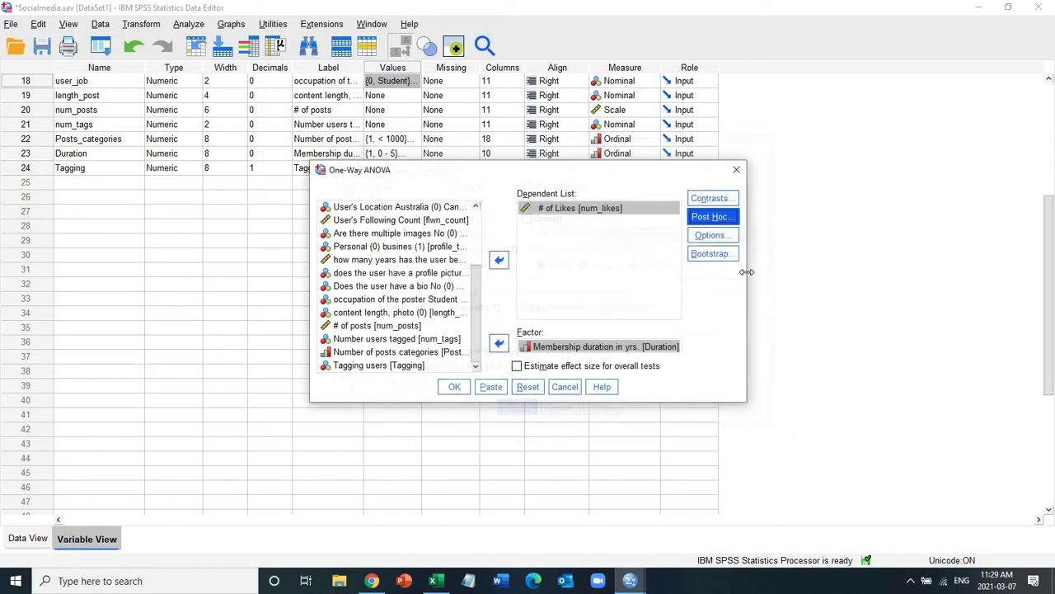
- Include descriptive statistics and the homogeneity of variance test in the One-Way ANOVA and run the analysis
{"action": "left_click", "coordinate": [709, 237]}
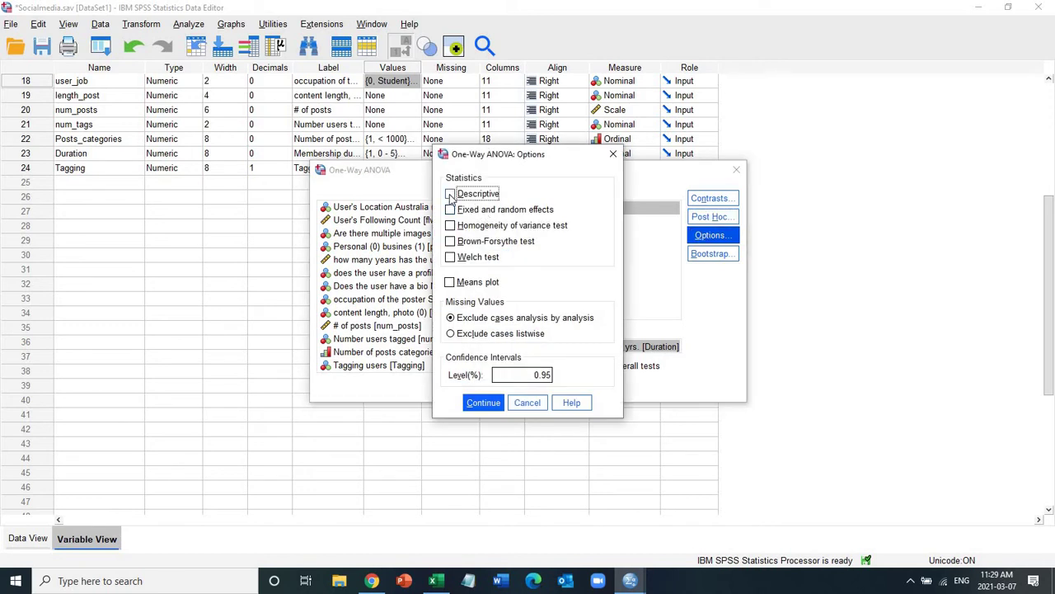
{"action": "left_click", "coordinate": [451, 195]}
{"action": "left_click", "coordinate": [450, 226]}
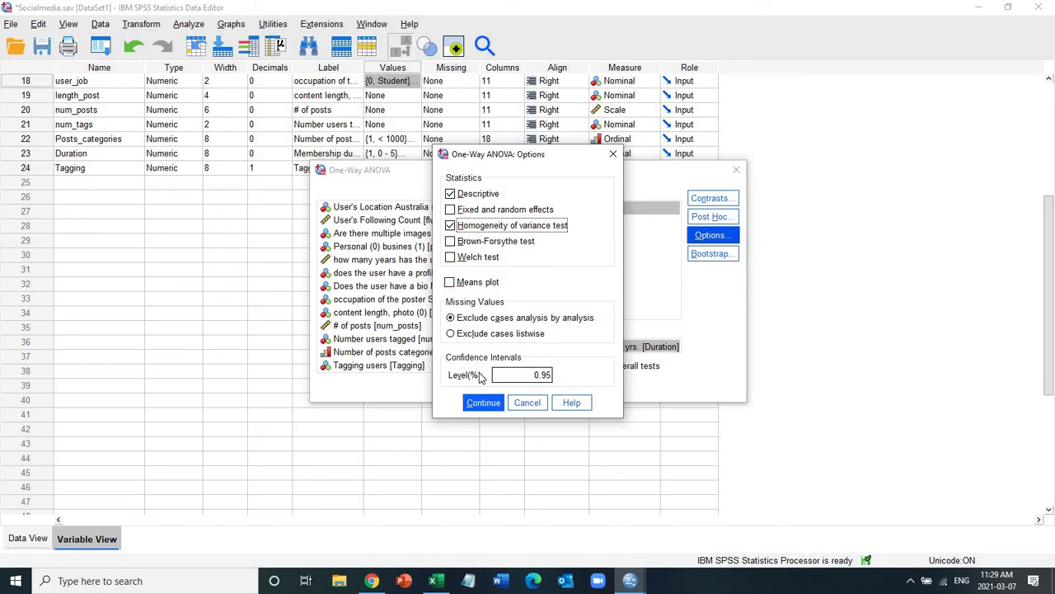
{"action": "left_click", "coordinate": [484, 402]}
{"action": "left_click", "coordinate": [453, 386]}
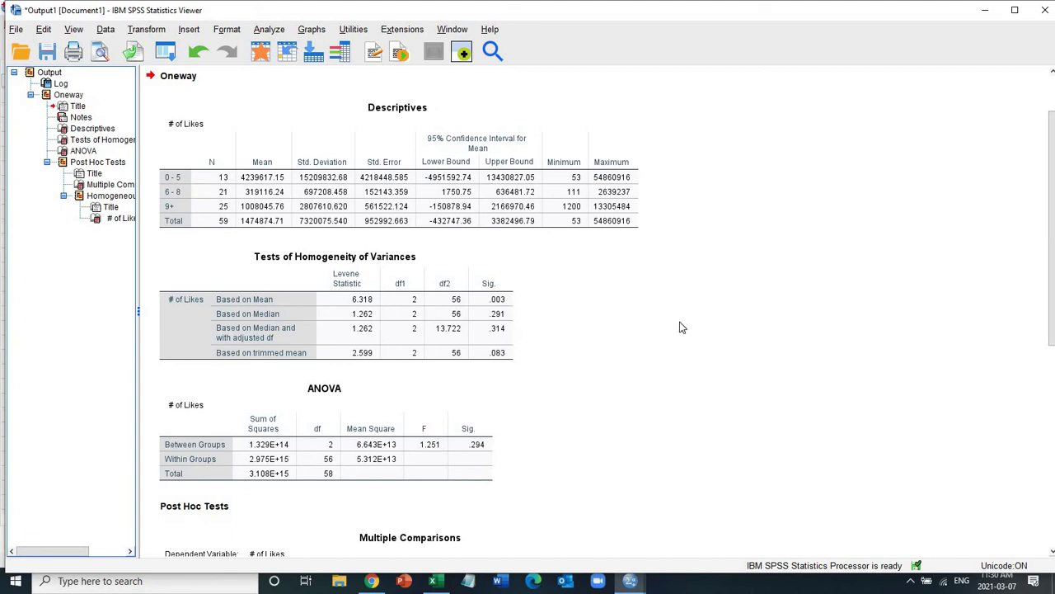
- Examine the descriptives, homogeneity of variances, ANOVA, Tukey multiple comparisons and homogeneous subsets tables in the output
{"action": "left_click", "coordinate": [204, 187]}
{"action": "scroll", "coordinate": [502, 379], "scroll_direction": "down", "scroll_amount": 3}
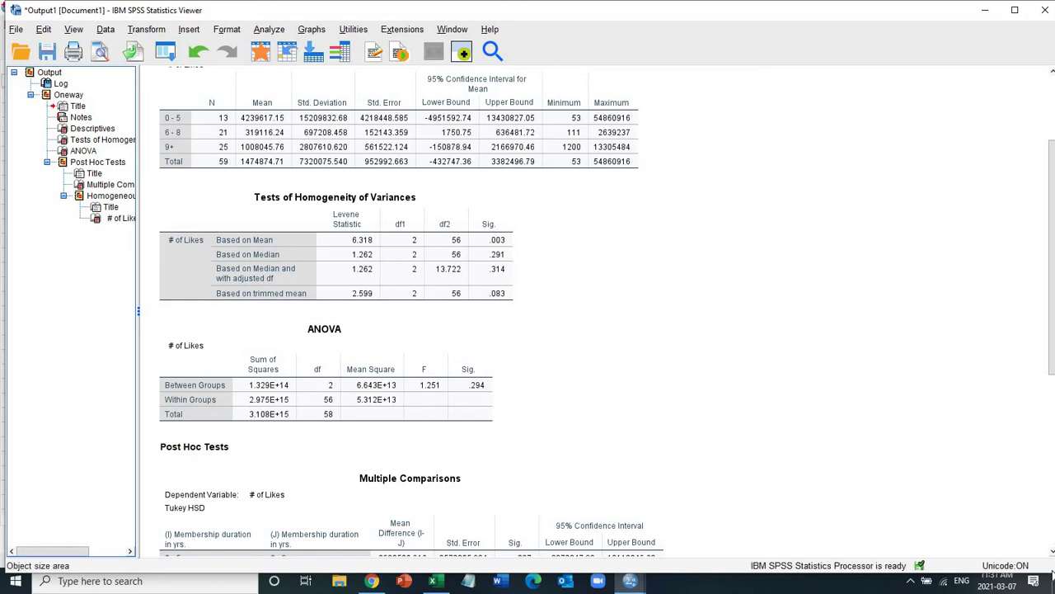
{"action": "scroll", "coordinate": [1052, 554], "scroll_direction": "down", "scroll_amount": 4}
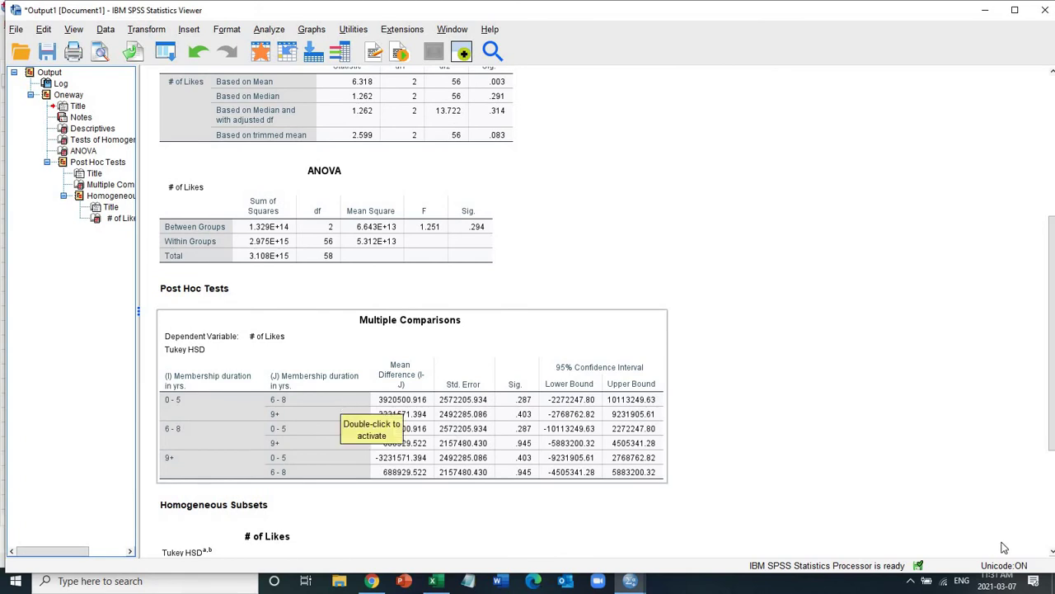
{"action": "scroll", "coordinate": [1052, 528], "scroll_direction": "down", "scroll_amount": 5}
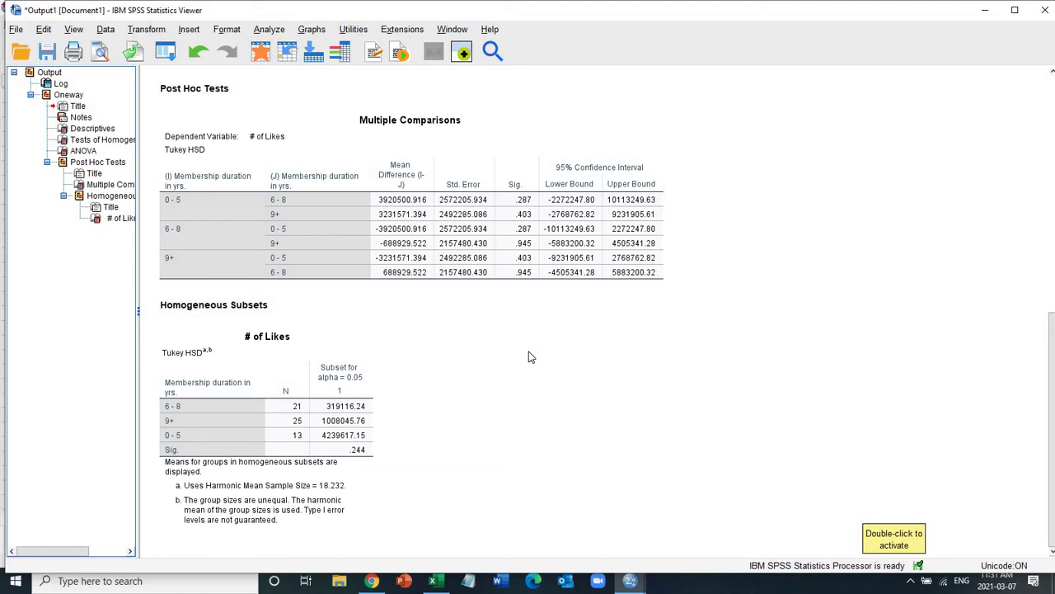
{"action": "left_click", "coordinate": [1052, 110]}
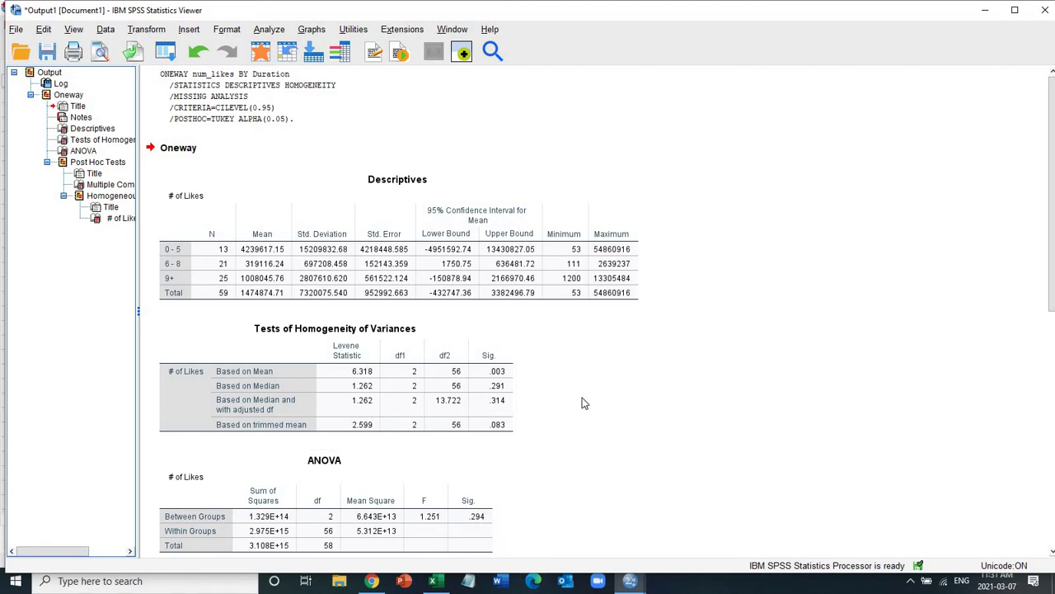
{"action": "left_click", "coordinate": [1052, 527]}
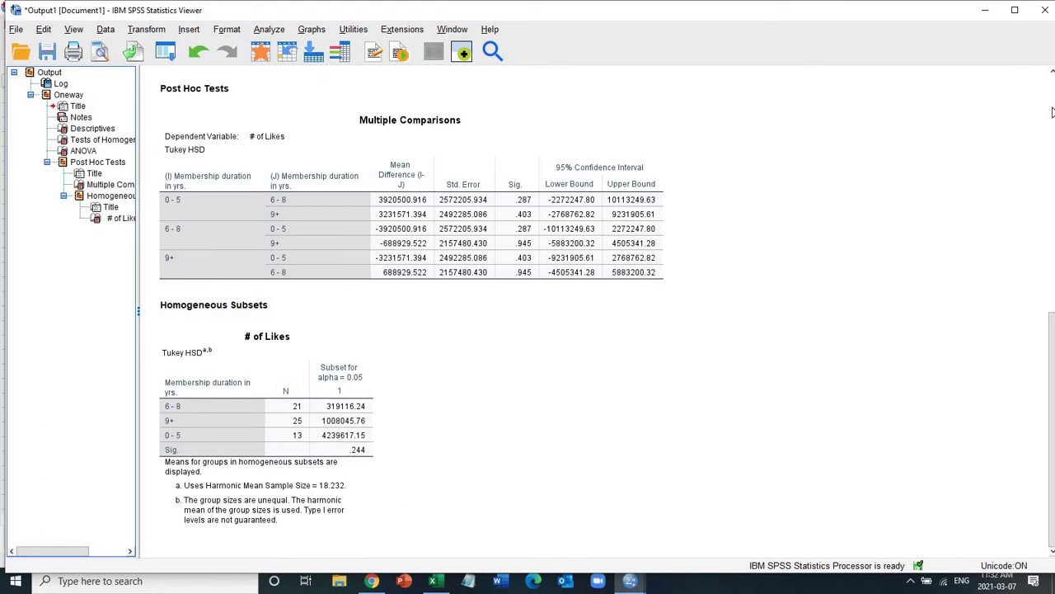
- Reset the Chart Builder and start a new simple bar chart
{"action": "left_click", "coordinate": [1052, 112]}
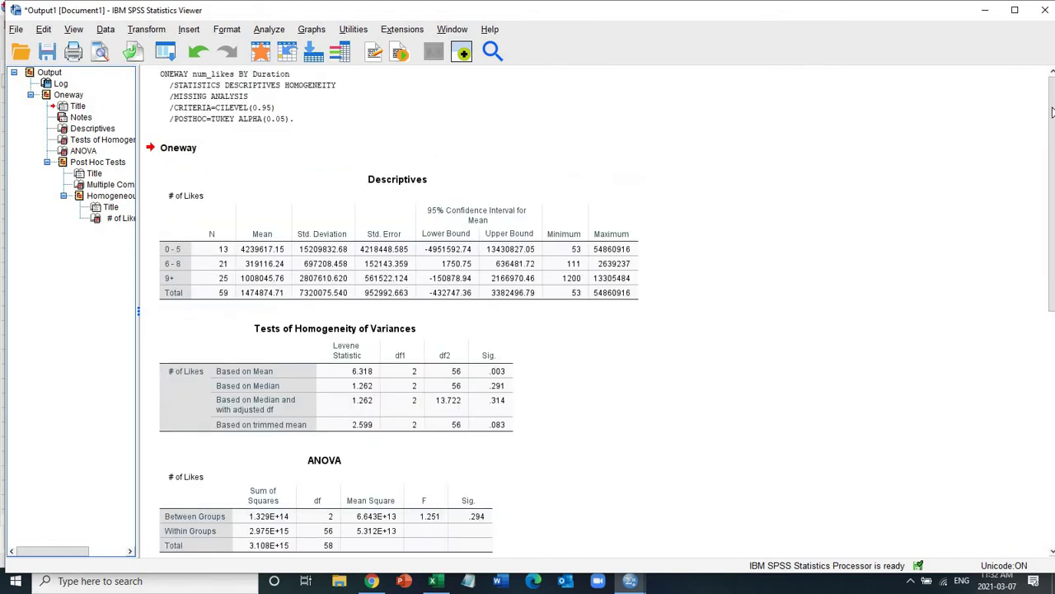
{"action": "left_click", "coordinate": [1053, 533]}
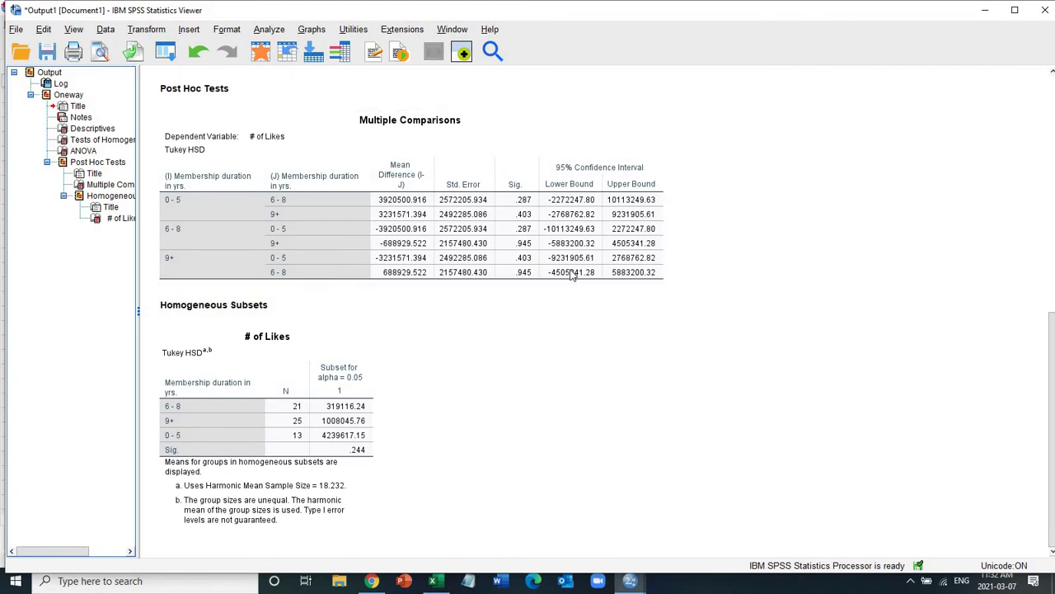
{"action": "left_click", "coordinate": [306, 31]}
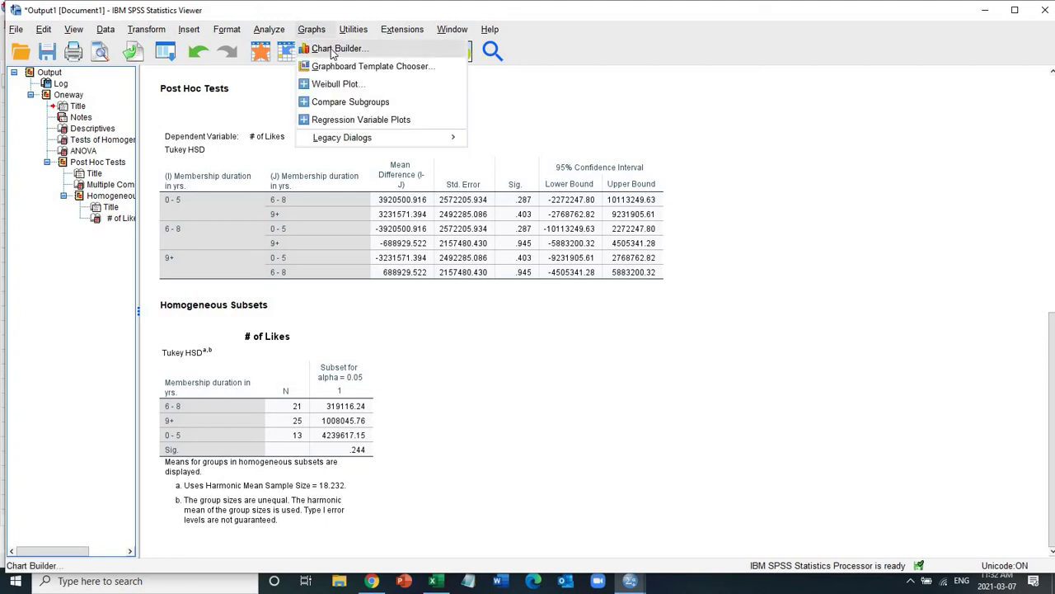
{"action": "left_click", "coordinate": [333, 50]}
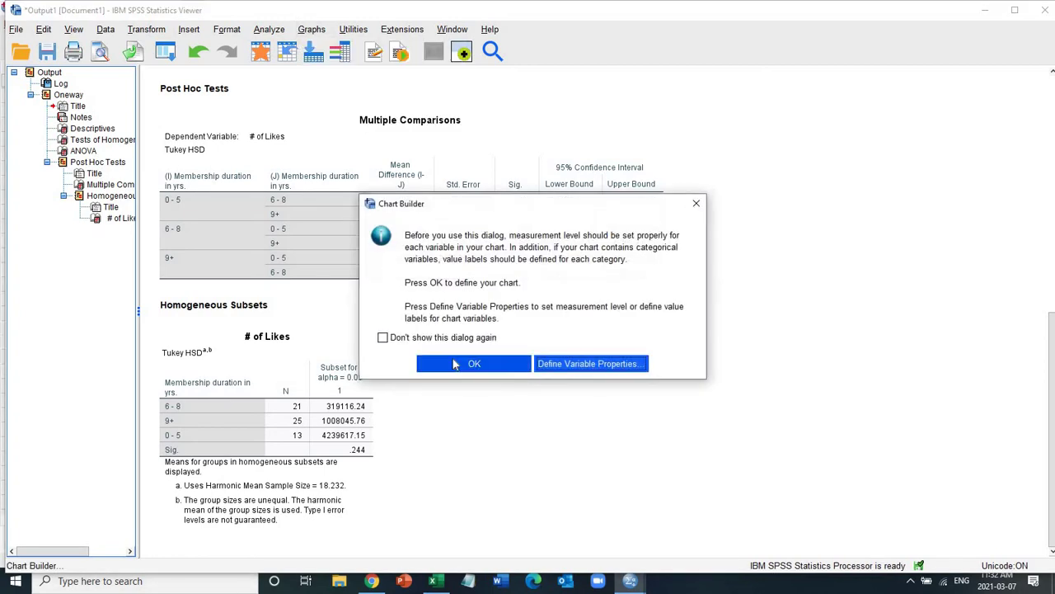
{"action": "left_click", "coordinate": [452, 359]}
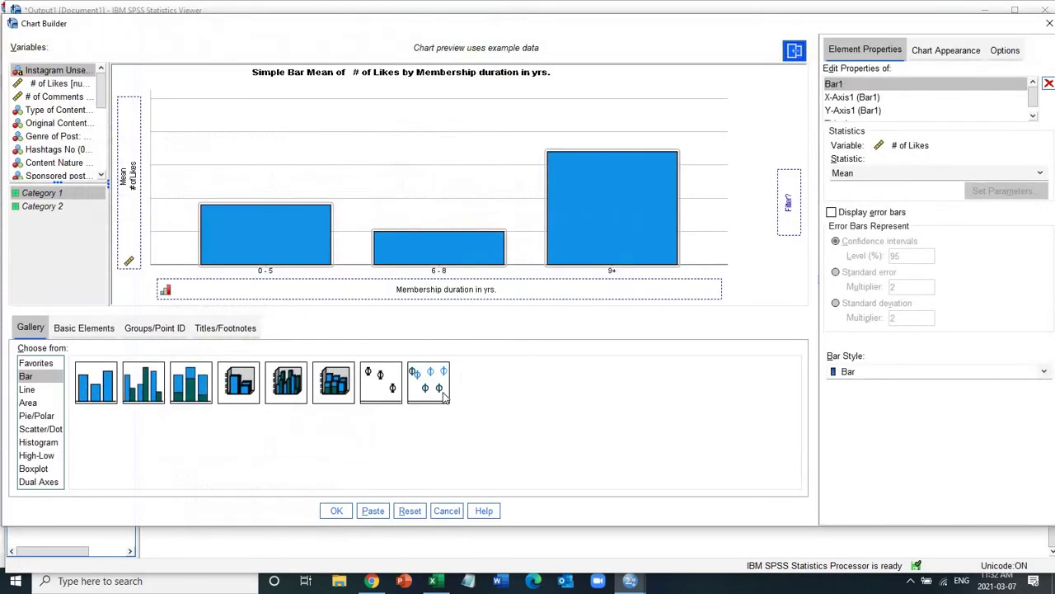
{"action": "left_click", "coordinate": [410, 510]}
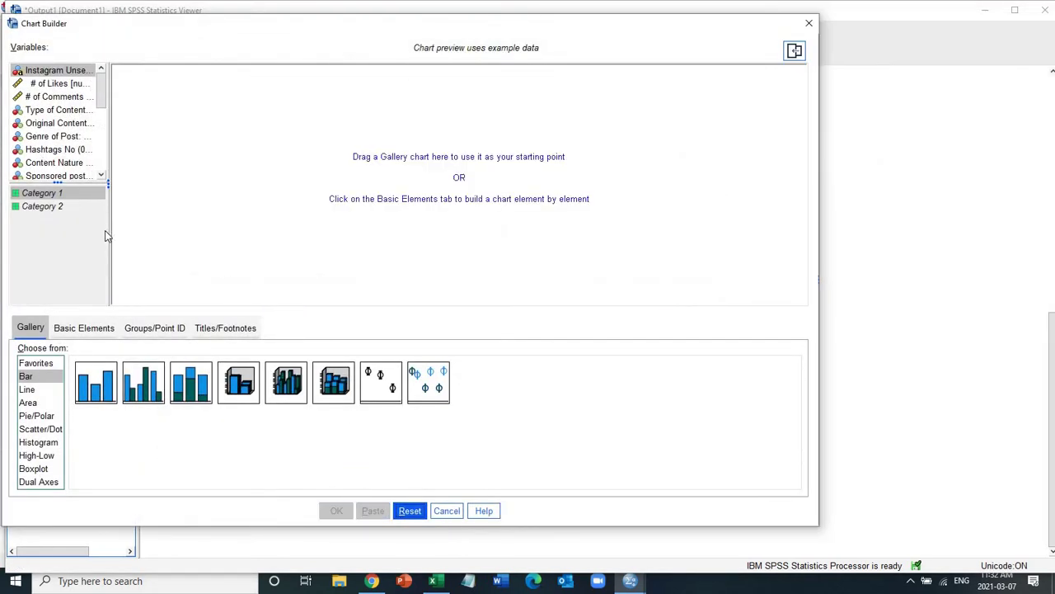
{"action": "left_click_drag", "start_coordinate": [103, 389], "coordinate": [194, 74]}
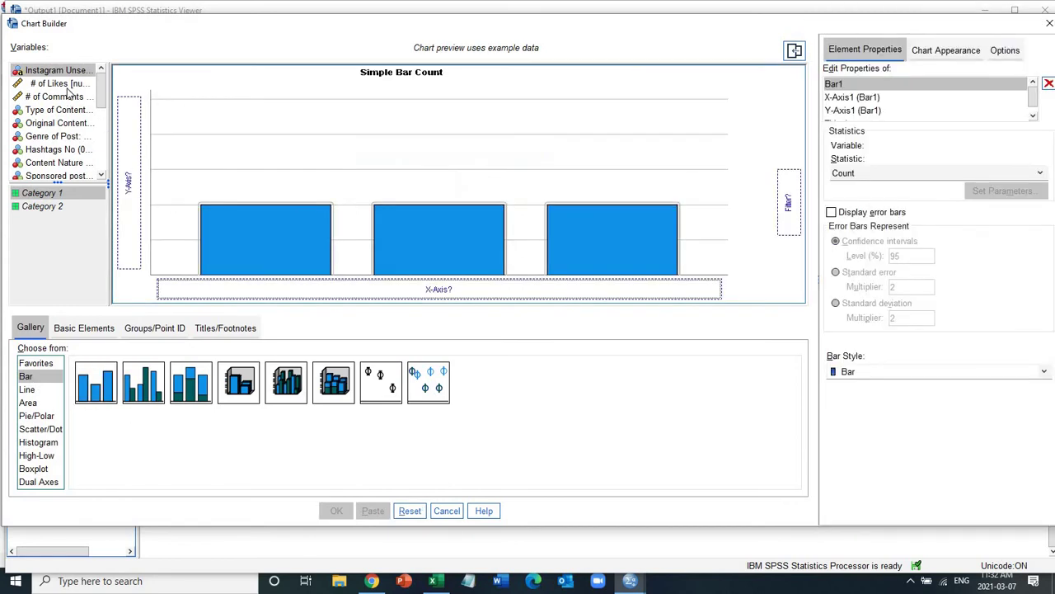
- Plot the mean # of Likes on the y-axis against Membership duration in yrs. on the x-axis and generate the bar chart
{"action": "left_click_drag", "start_coordinate": [70, 89], "coordinate": [129, 187]}
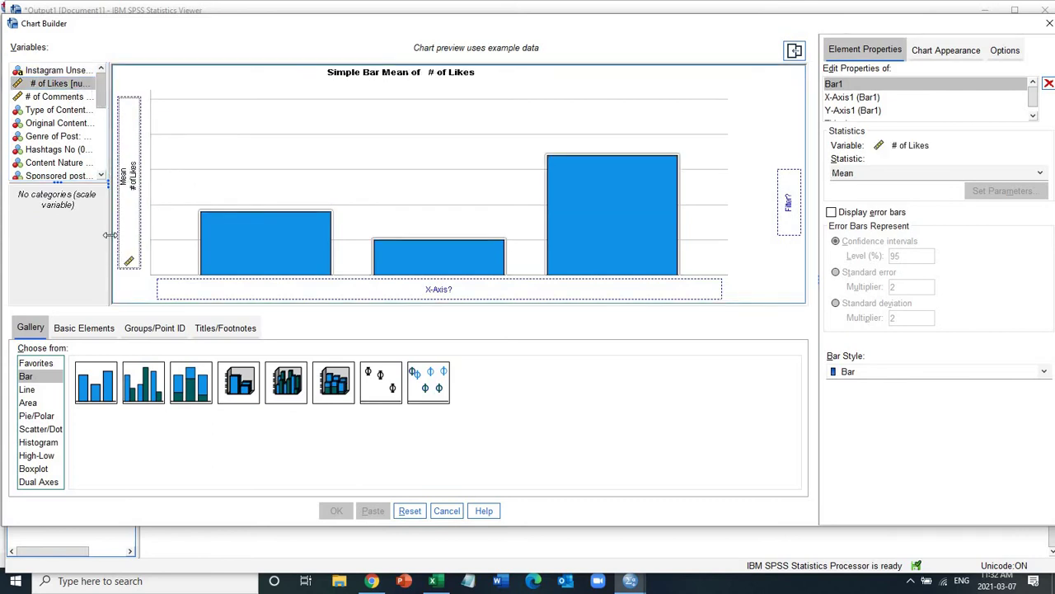
{"action": "scroll", "coordinate": [74, 123], "scroll_direction": "down", "scroll_amount": 5}
{"action": "left_click_drag", "start_coordinate": [55, 160], "coordinate": [323, 291]}
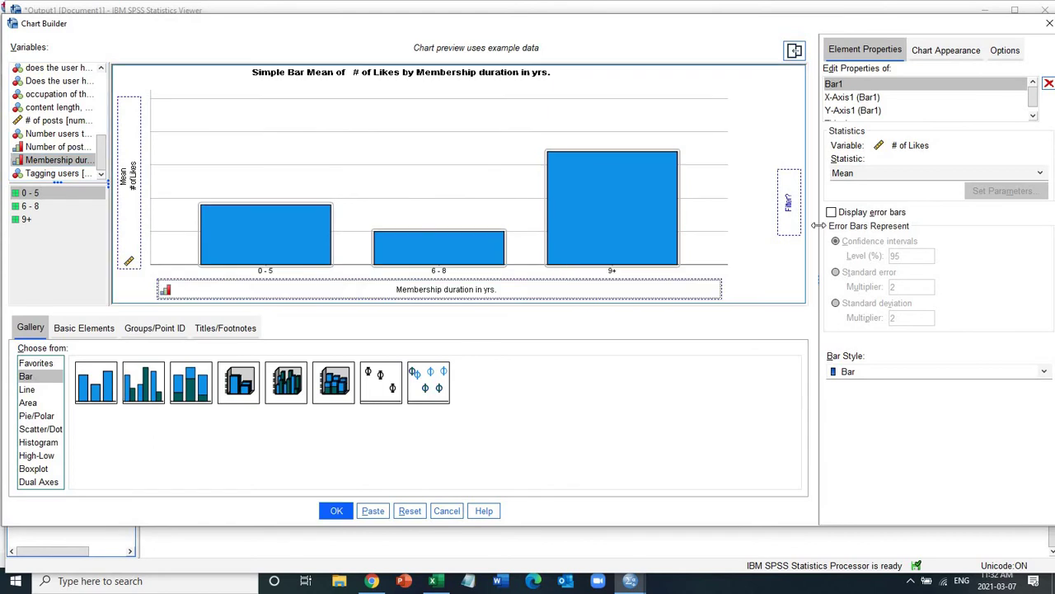
{"action": "left_click", "coordinate": [864, 175]}
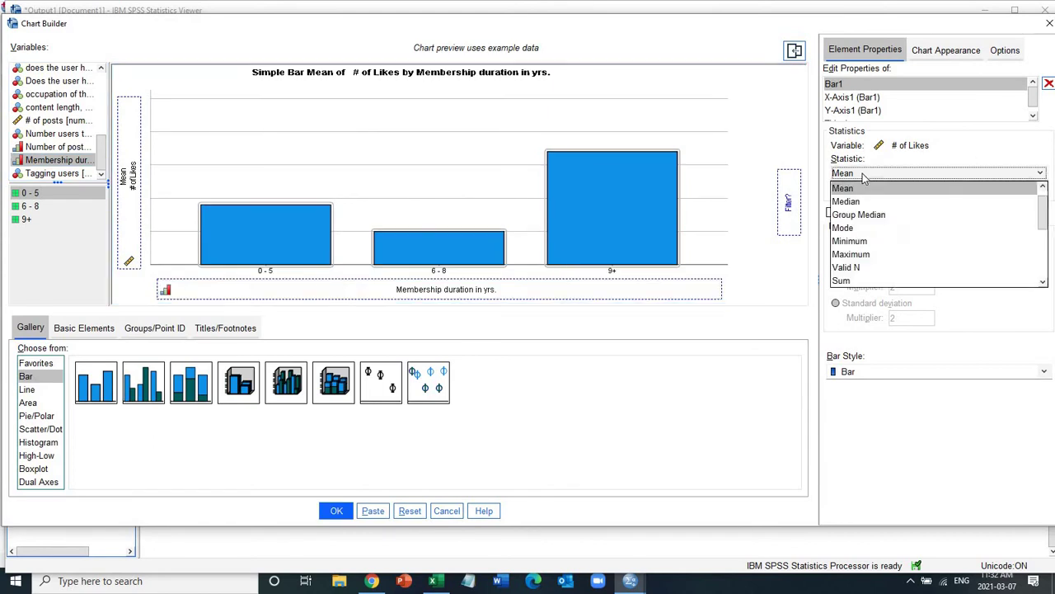
{"action": "left_click", "coordinate": [849, 189]}
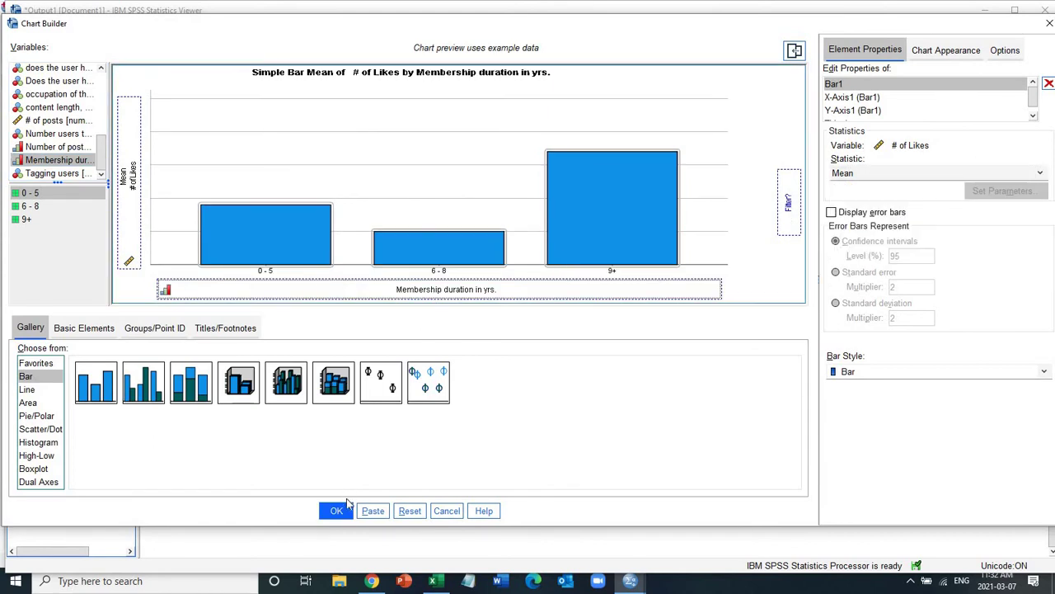
{"action": "left_click", "coordinate": [338, 511]}
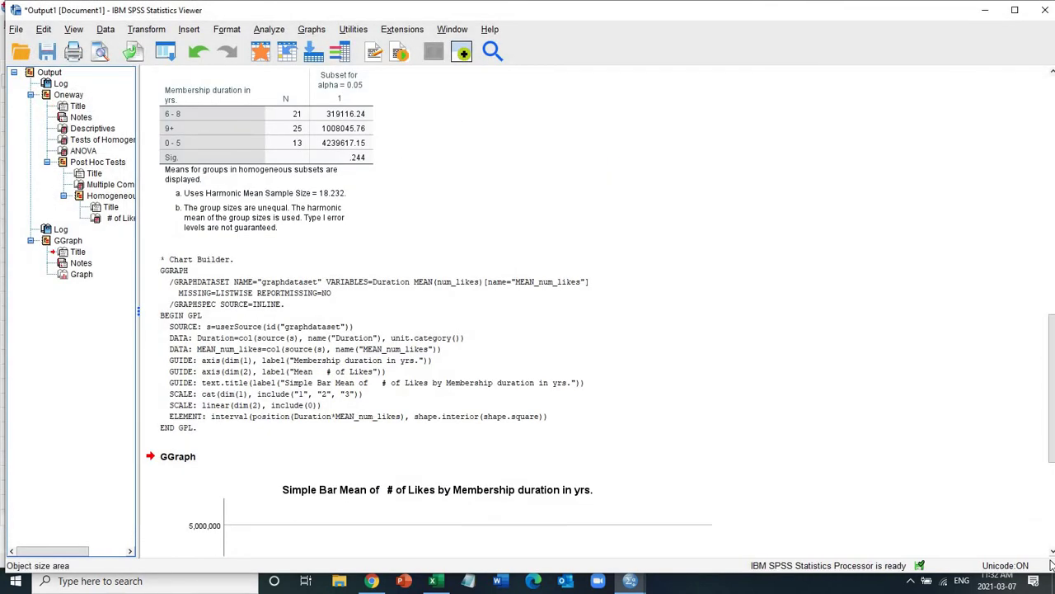
- Open the mean likes bar chart for editing and show data labels on its bars
{"action": "scroll", "coordinate": [1050, 553], "scroll_direction": "down", "scroll_amount": 5}
{"action": "left_click", "coordinate": [297, 299]}
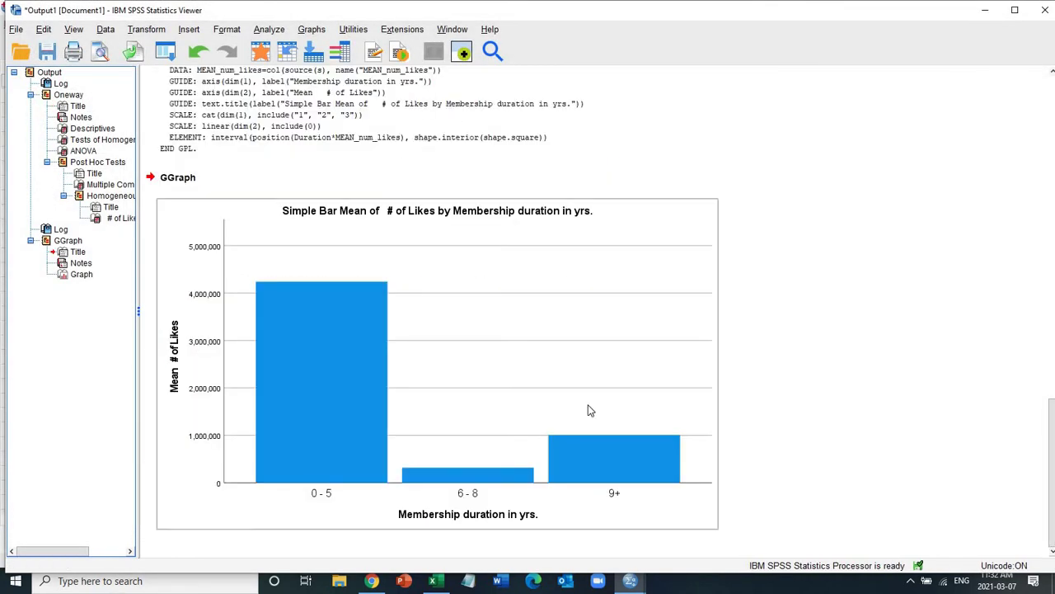
{"action": "double_click", "coordinate": [323, 344]}
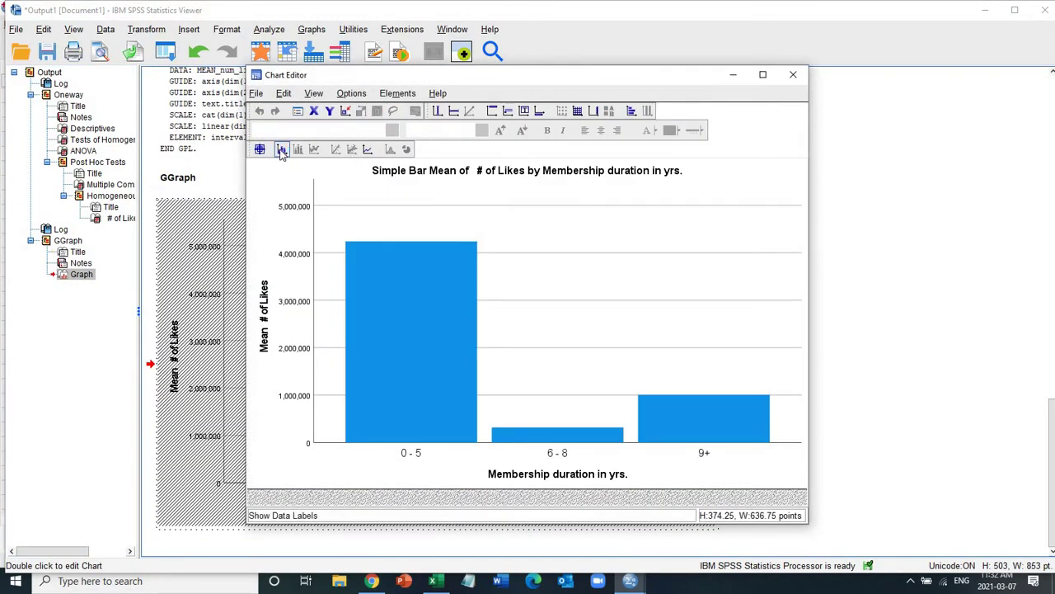
{"action": "left_click", "coordinate": [282, 149]}
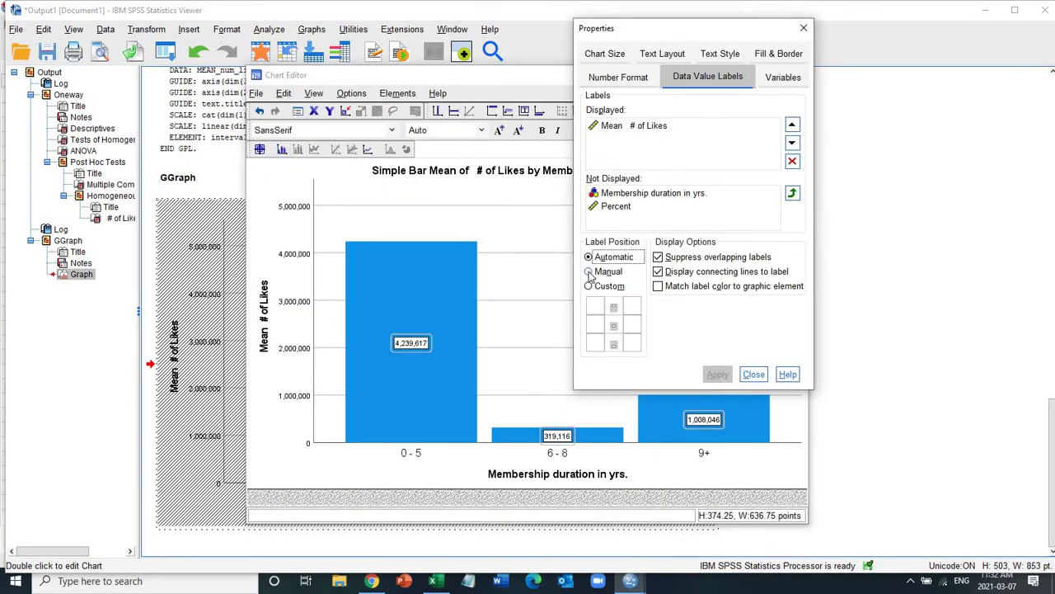
- Set the data labels to a custom position inside the top of the bars, apply it and close the chart editor
{"action": "left_click", "coordinate": [604, 271]}
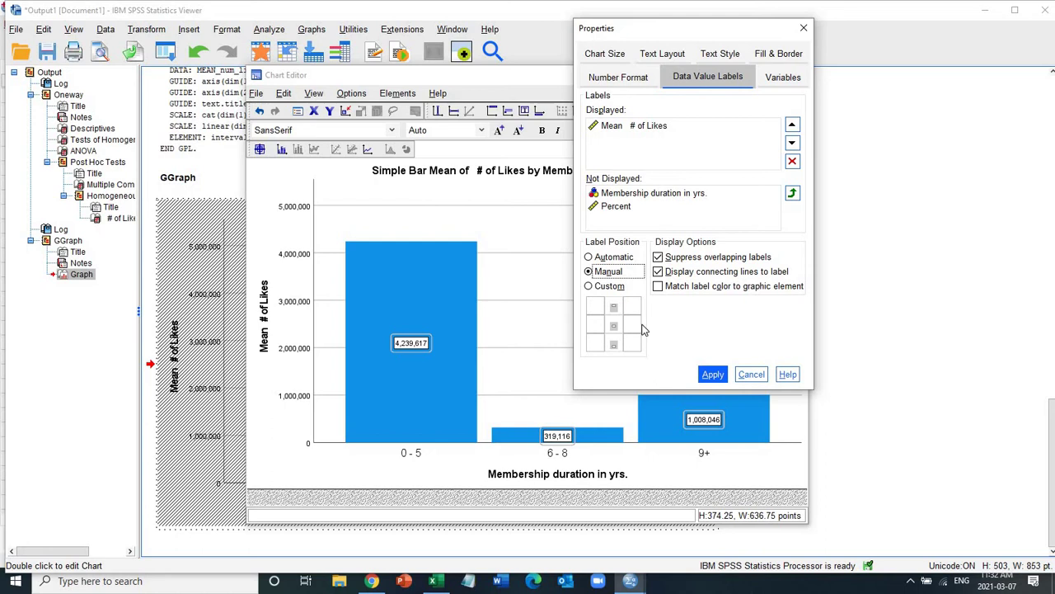
{"action": "left_click", "coordinate": [590, 286]}
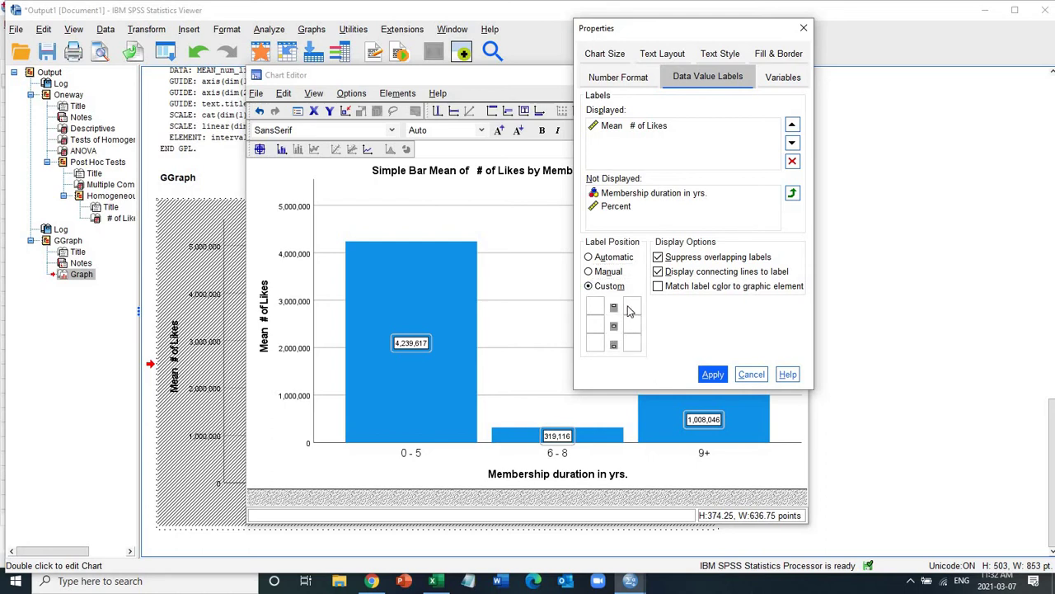
{"action": "left_click", "coordinate": [614, 308]}
{"action": "left_click", "coordinate": [712, 374]}
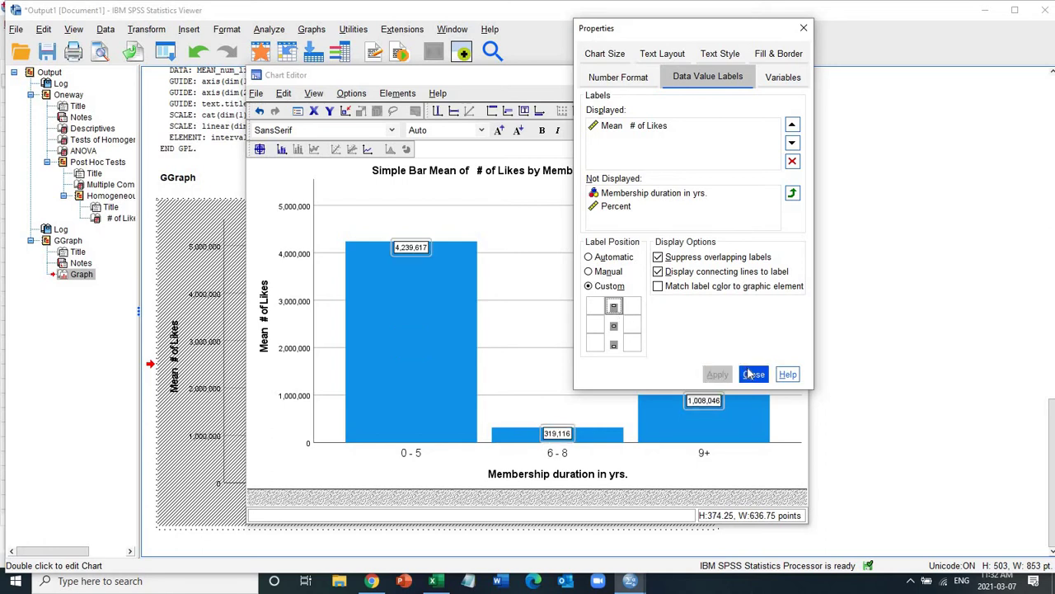
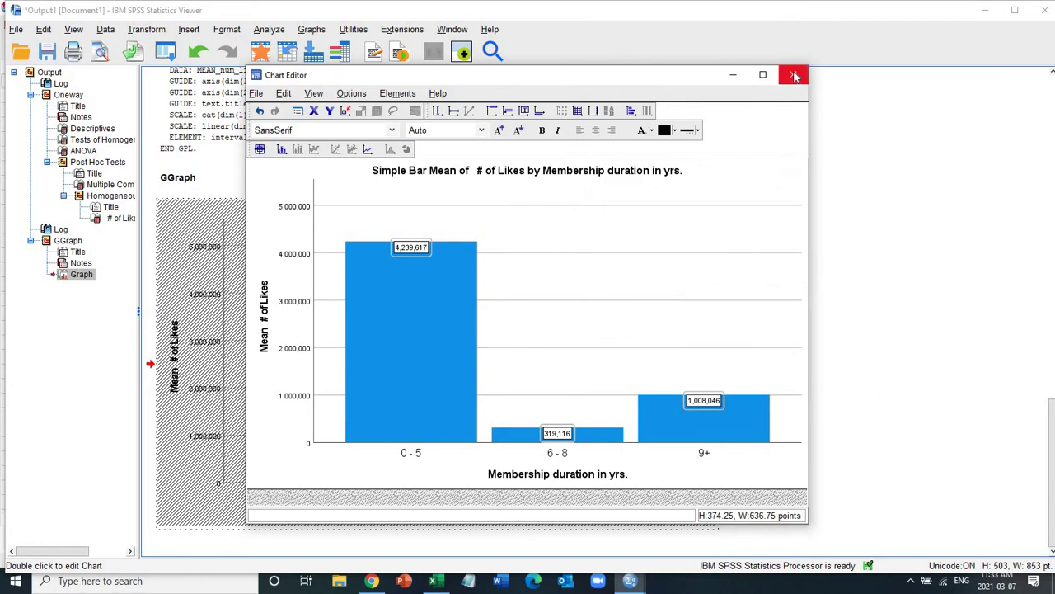
{"action": "left_click", "coordinate": [793, 74]}
{"action": "left_click", "coordinate": [898, 376]}
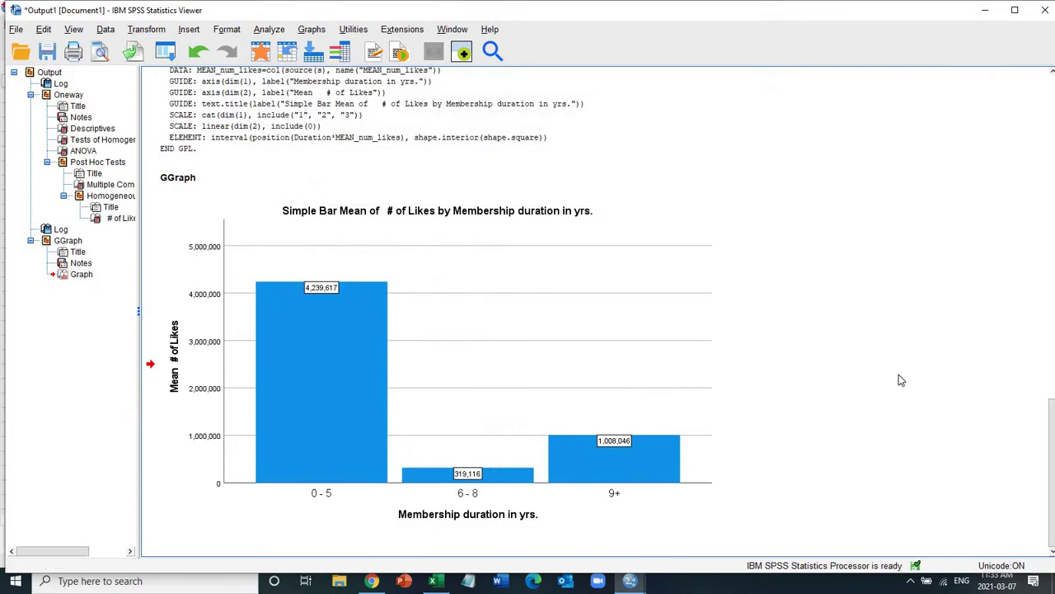
- Delete the Chart Builder syntax log above the bar chart from the output
{"action": "left_click", "coordinate": [353, 286]}
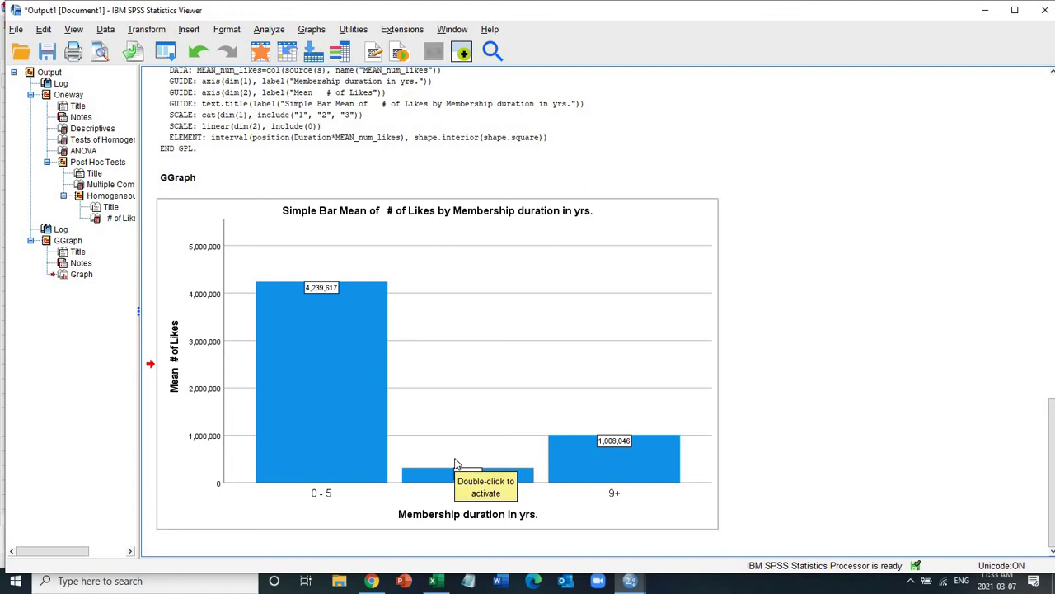
{"action": "left_click", "coordinate": [299, 116]}
{"action": "key", "text": "Delete"}
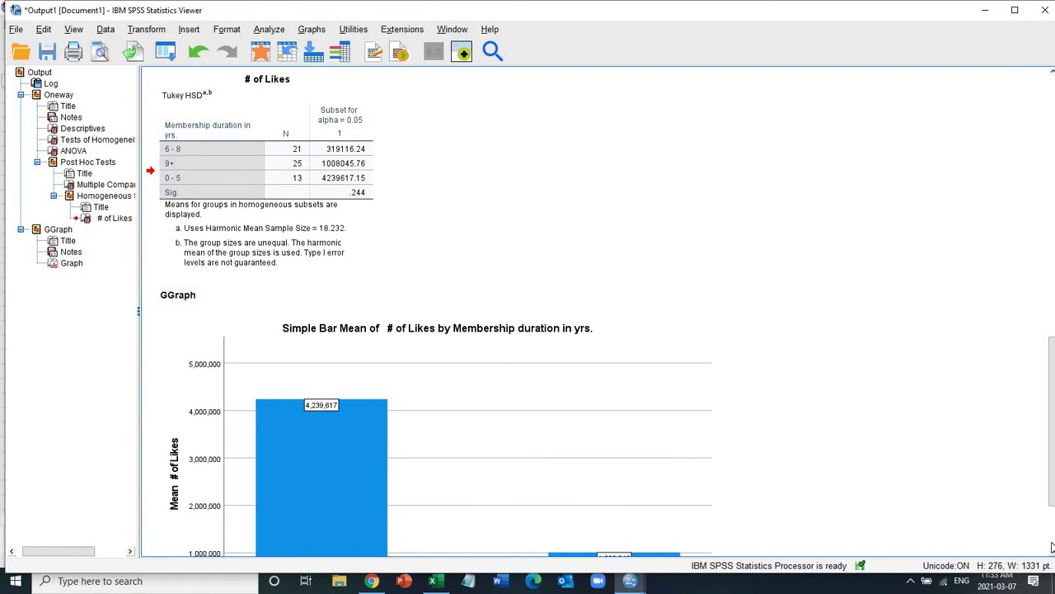
- Compare the ANOVA and Tukey multiple comparisons tables with the bar chart of mean likes by membership duration
{"action": "left_click", "coordinate": [1053, 115]}
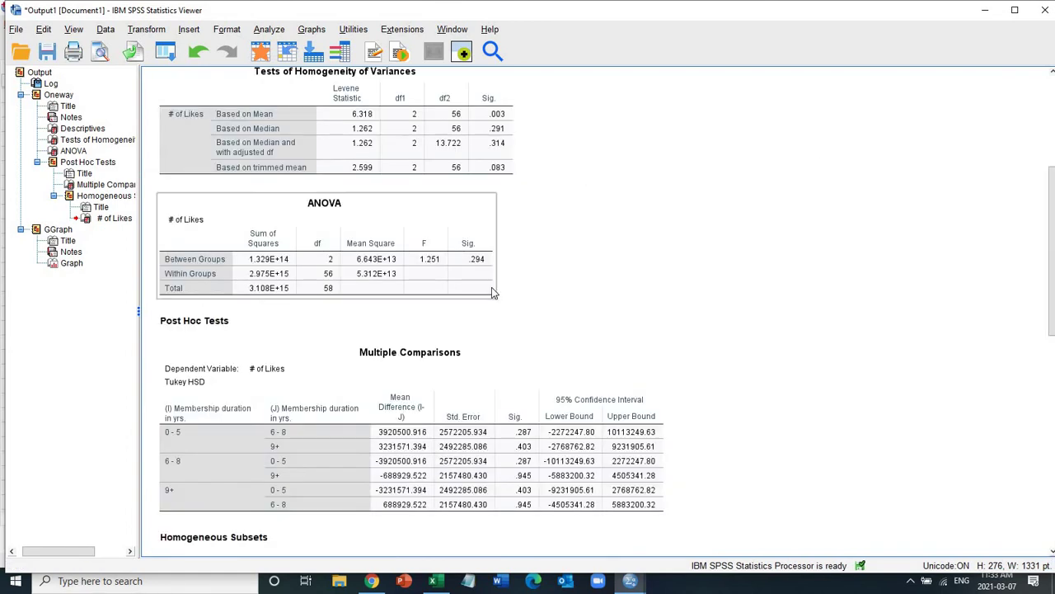
{"action": "left_click", "coordinate": [1051, 536]}
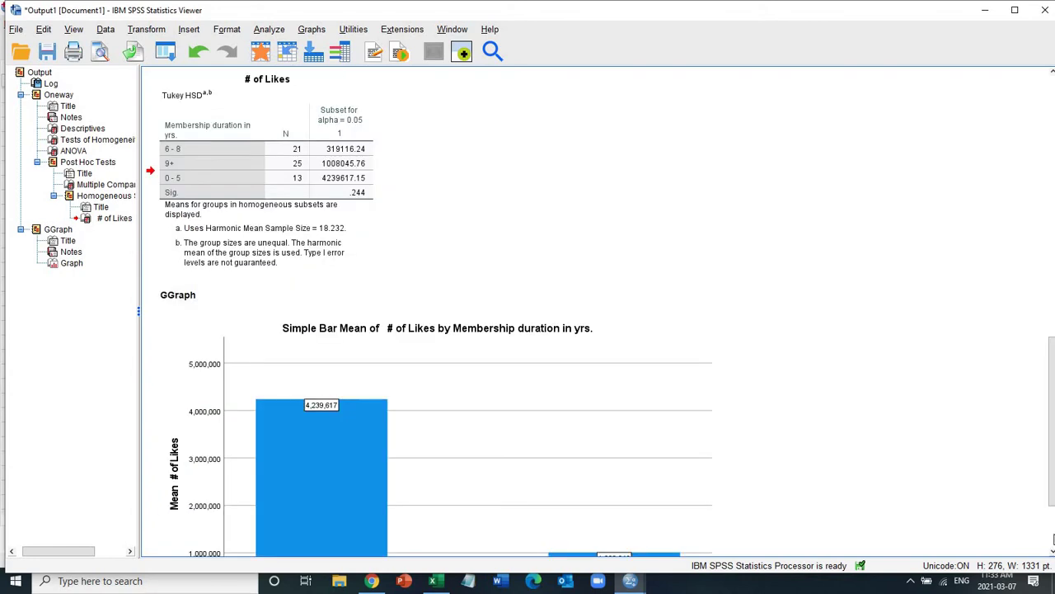
{"action": "left_click", "coordinate": [1051, 536]}
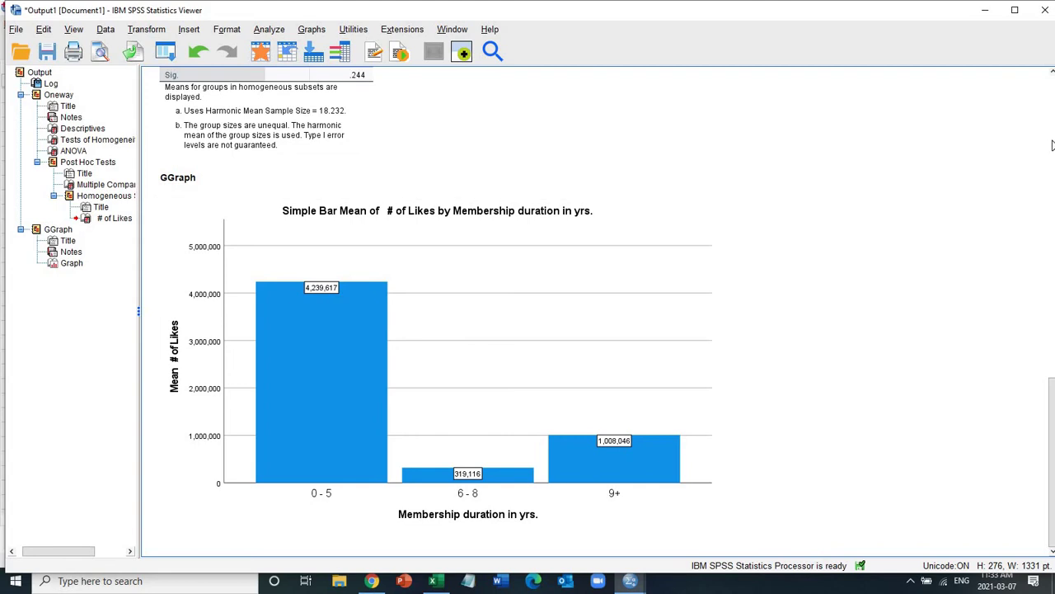
{"action": "left_click", "coordinate": [1052, 145]}
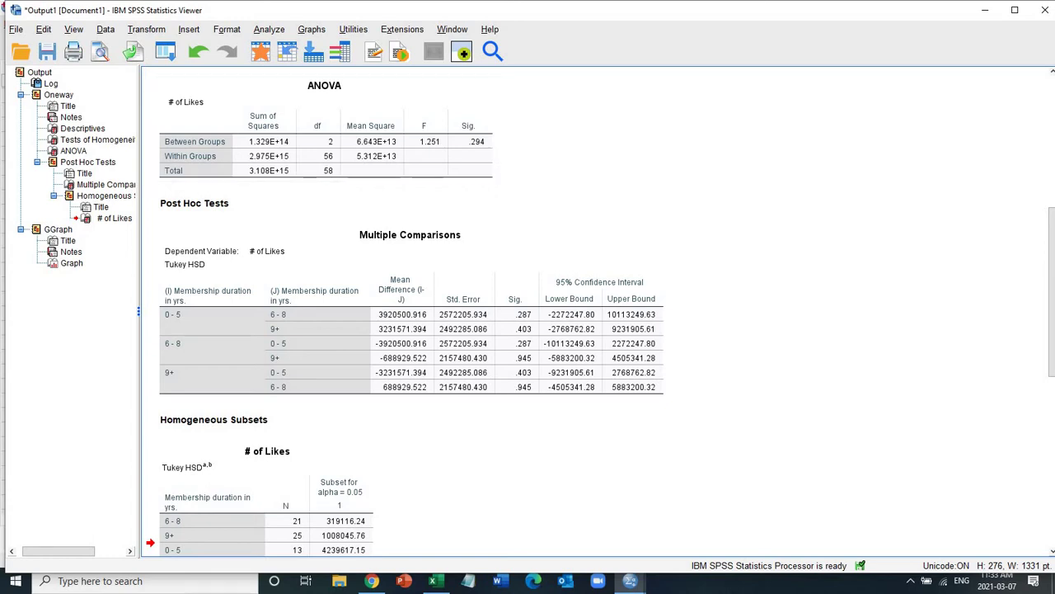
{"action": "left_click", "coordinate": [1051, 534]}
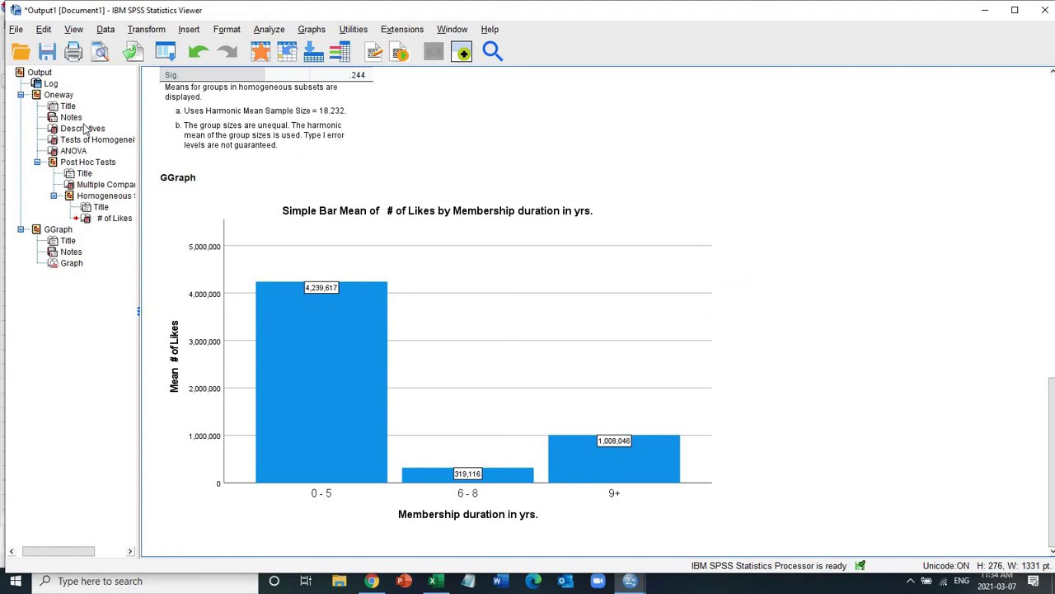
- Delete the entire contents of the output document and switch to the Socialmedia.sav data editor
{"action": "left_click", "coordinate": [39, 73]}
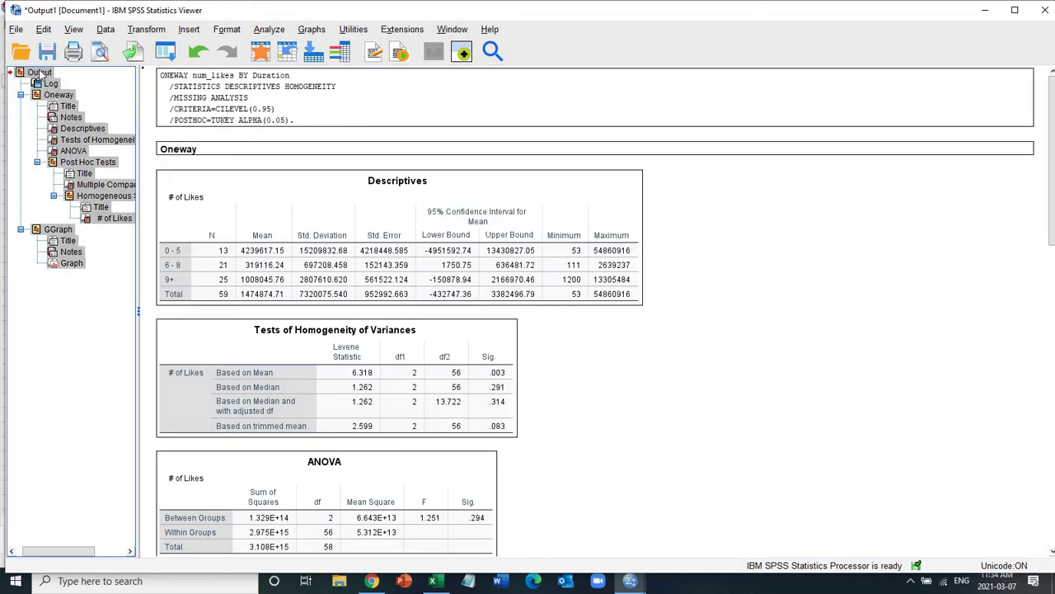
{"action": "key", "text": "Delete"}
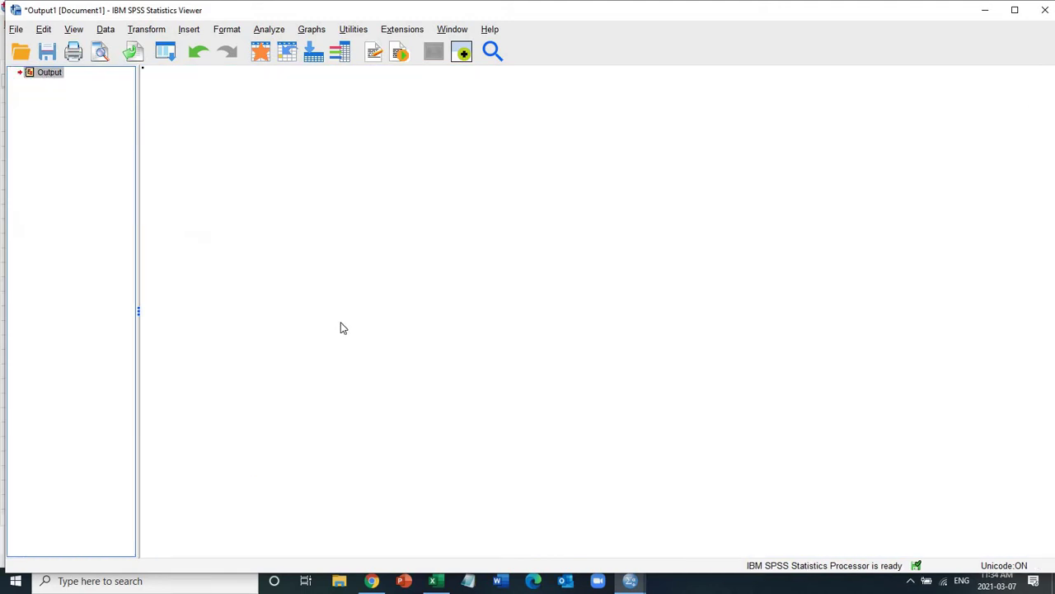
{"action": "mouse_move", "coordinate": [630, 582]}
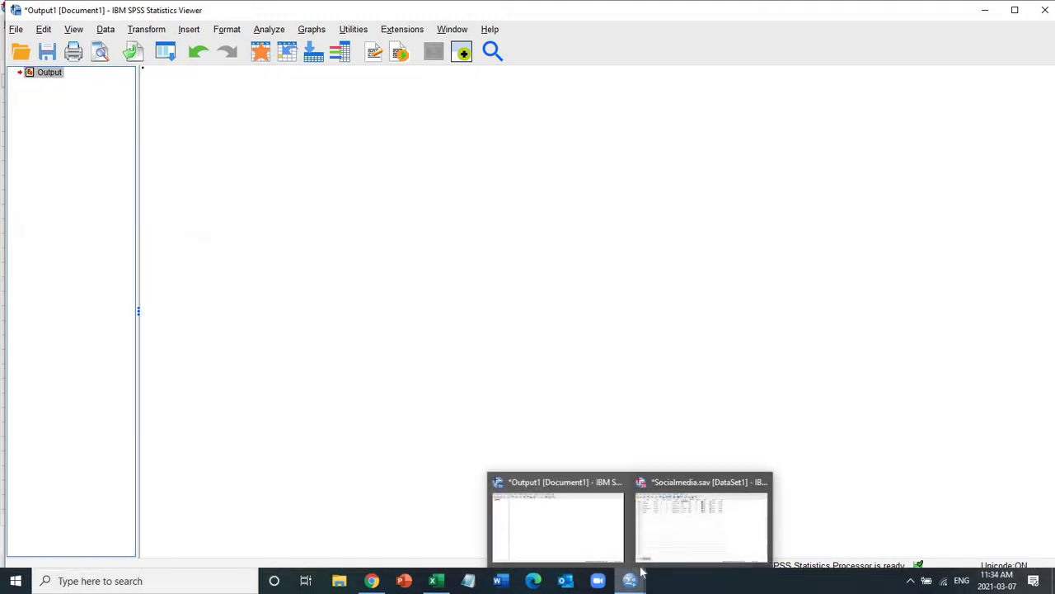
{"action": "left_click", "coordinate": [677, 541]}
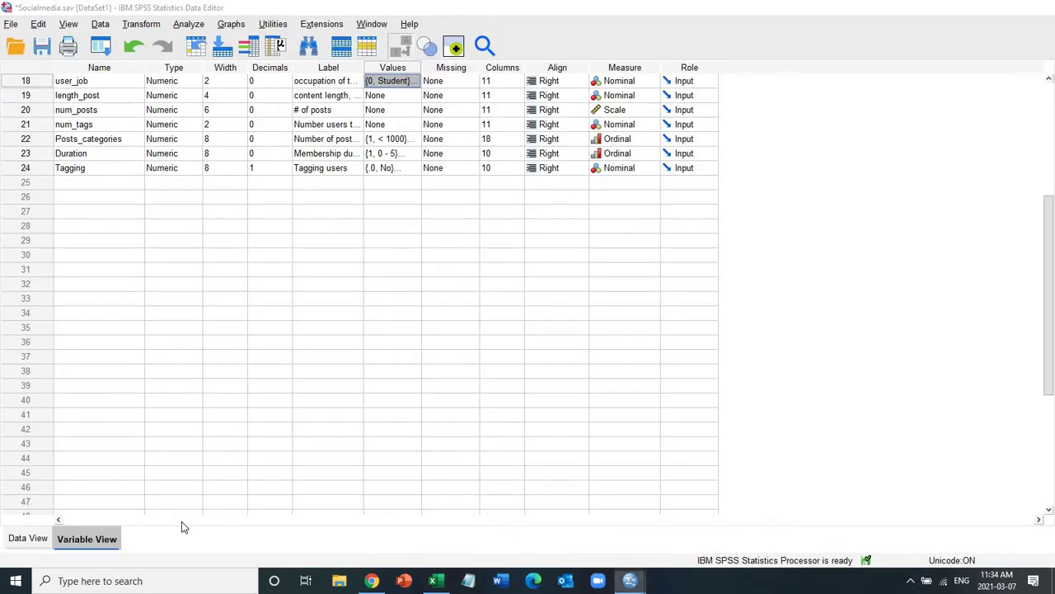
- Examine the num_likes and Duration columns in the case data of the dataset
{"action": "left_click", "coordinate": [37, 538]}
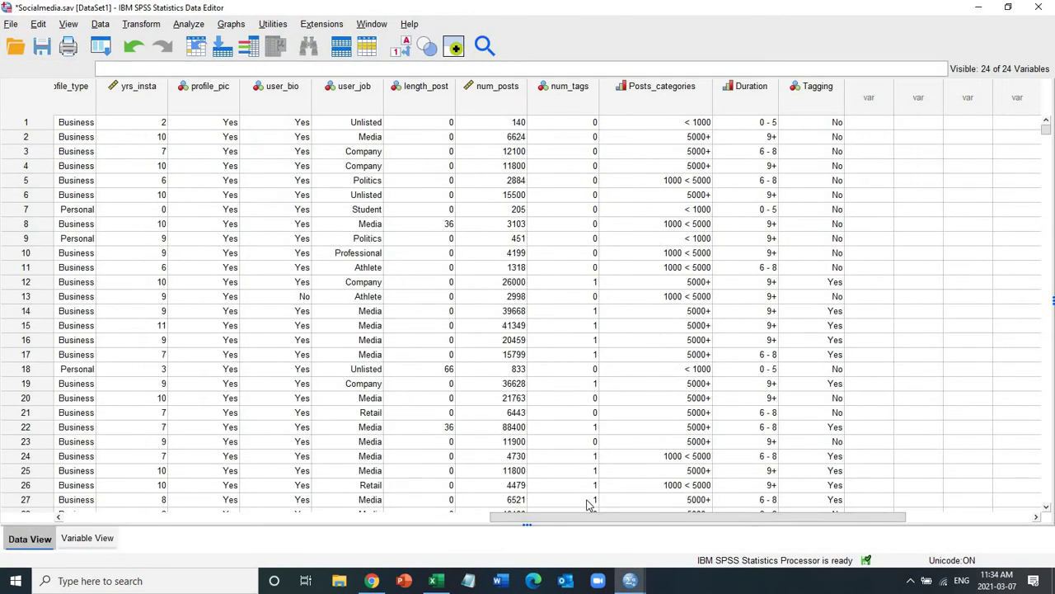
{"action": "left_click", "coordinate": [95, 518]}
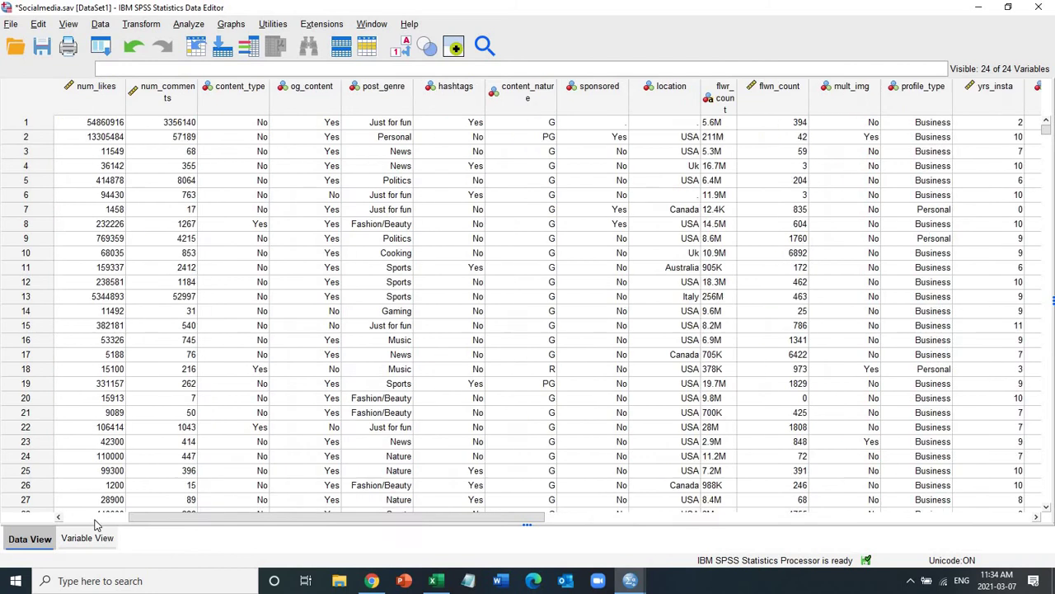
{"action": "left_click", "coordinate": [96, 91]}
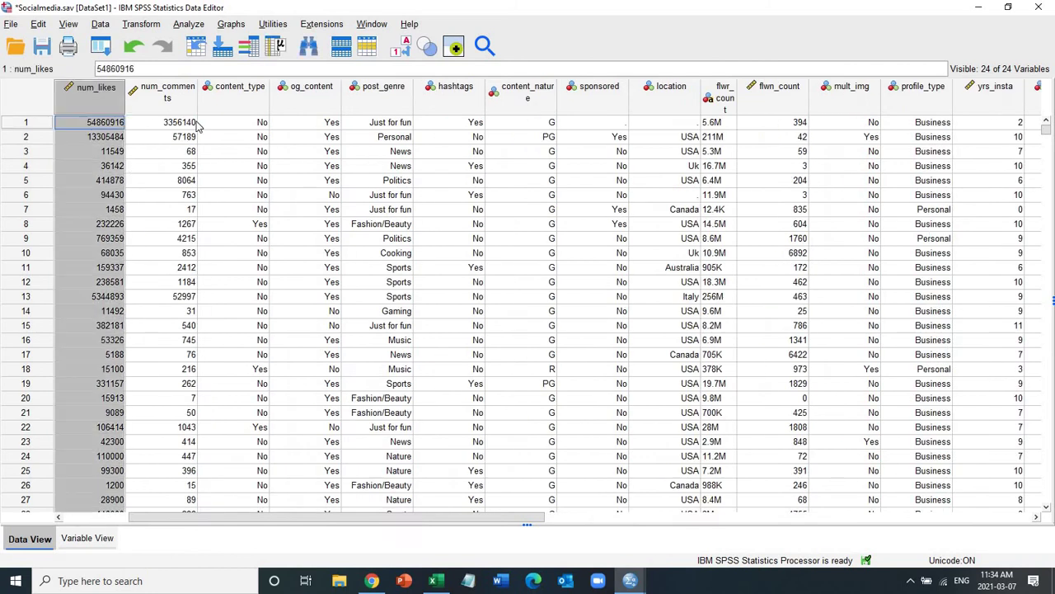
{"action": "left_click", "coordinate": [1022, 518]}
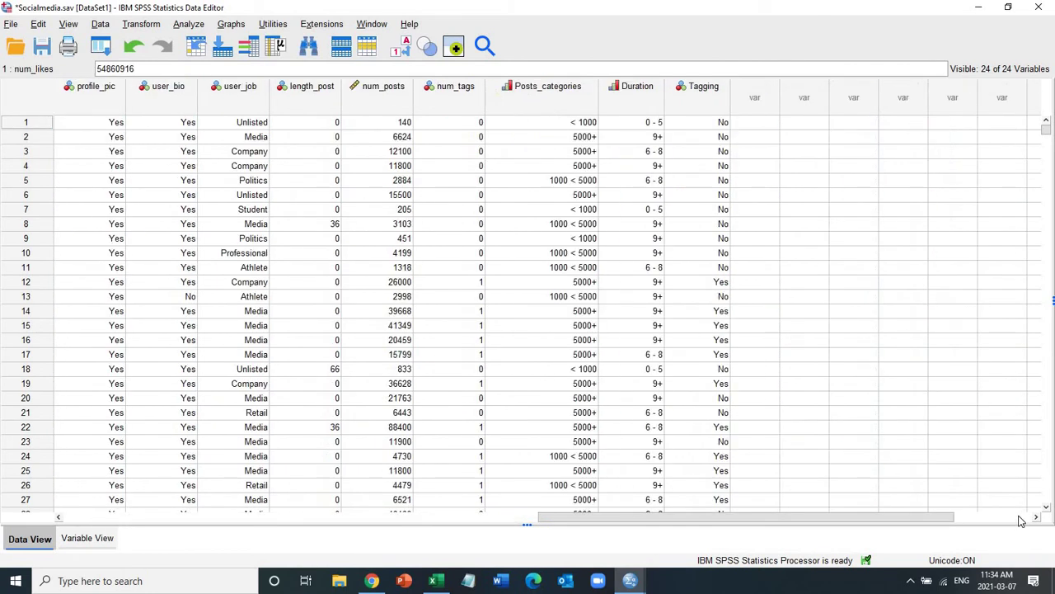
- Examine the Duration and Tagging columns in the case data
{"action": "left_click", "coordinate": [639, 97]}
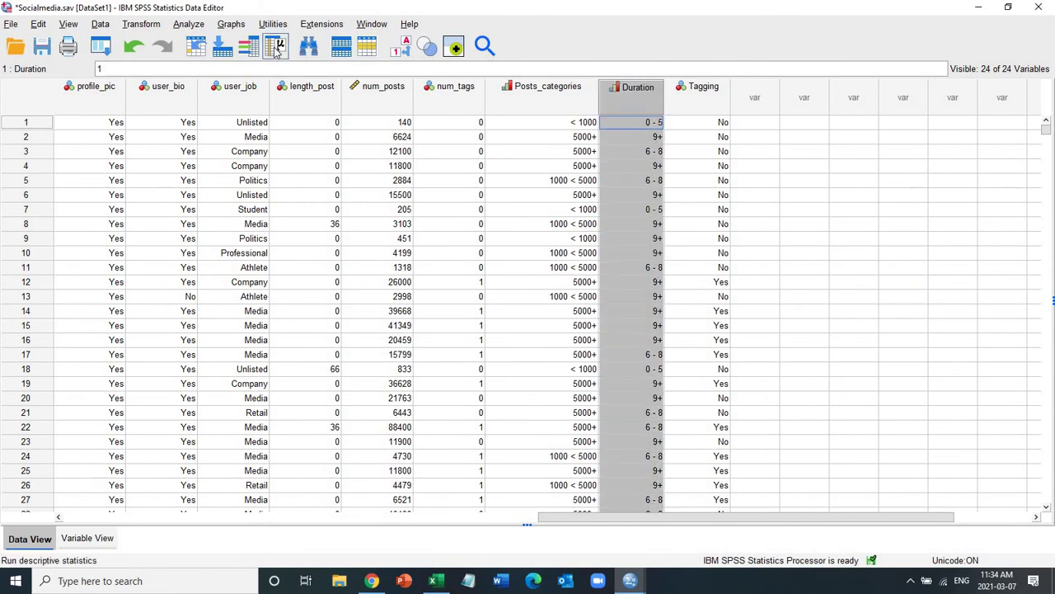
{"action": "left_click", "coordinate": [703, 100]}
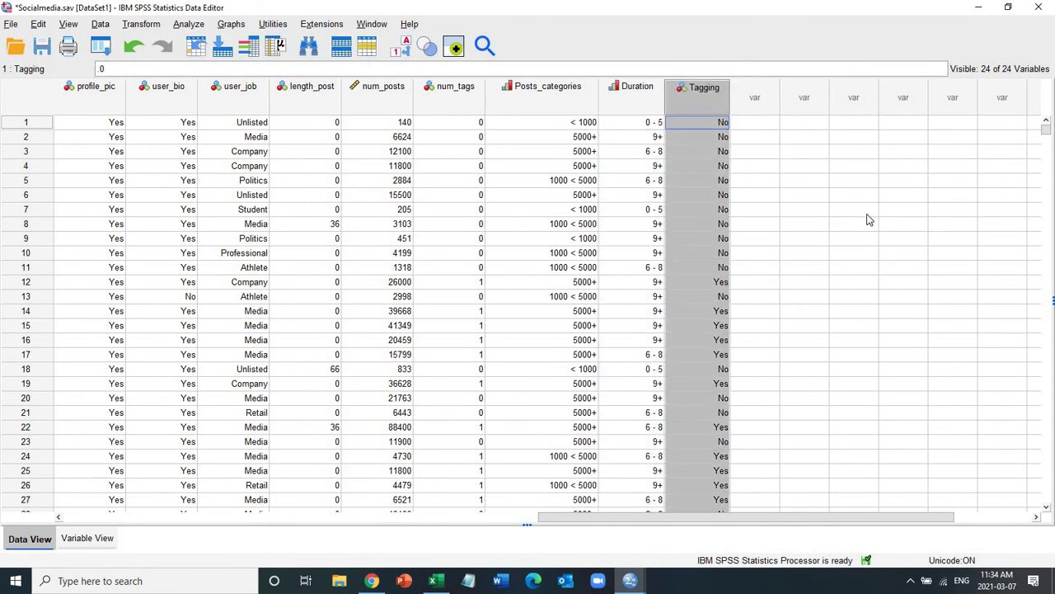
{"action": "key", "text": "Escape"}
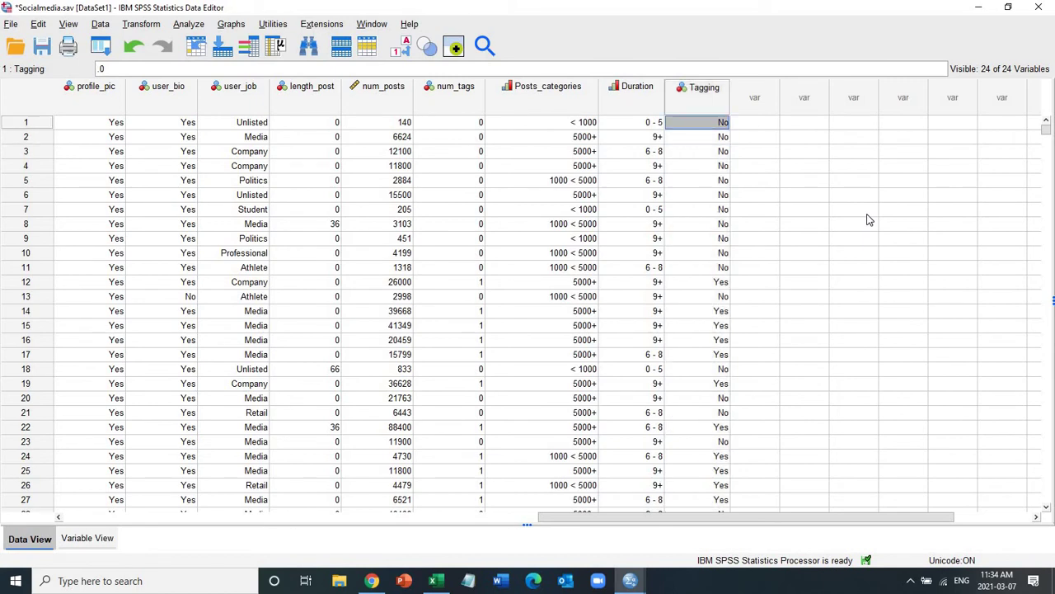
- Inspect the value labels defined for the Tagging variable and review the Tagging and Duration columns in the case data
{"action": "double_click", "coordinate": [714, 106]}
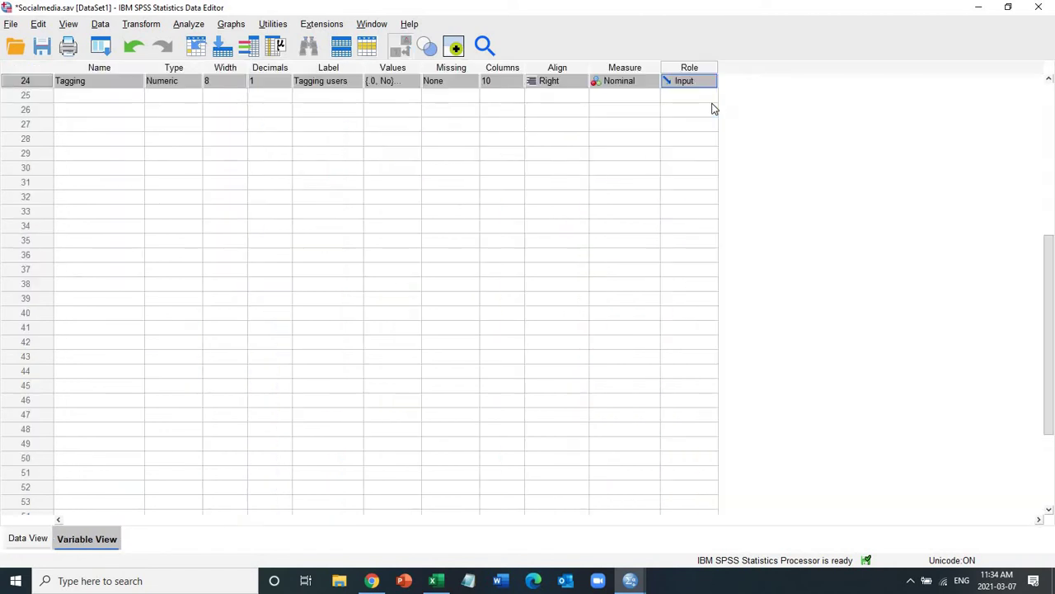
{"action": "left_click", "coordinate": [414, 82]}
{"action": "left_click", "coordinate": [414, 83]}
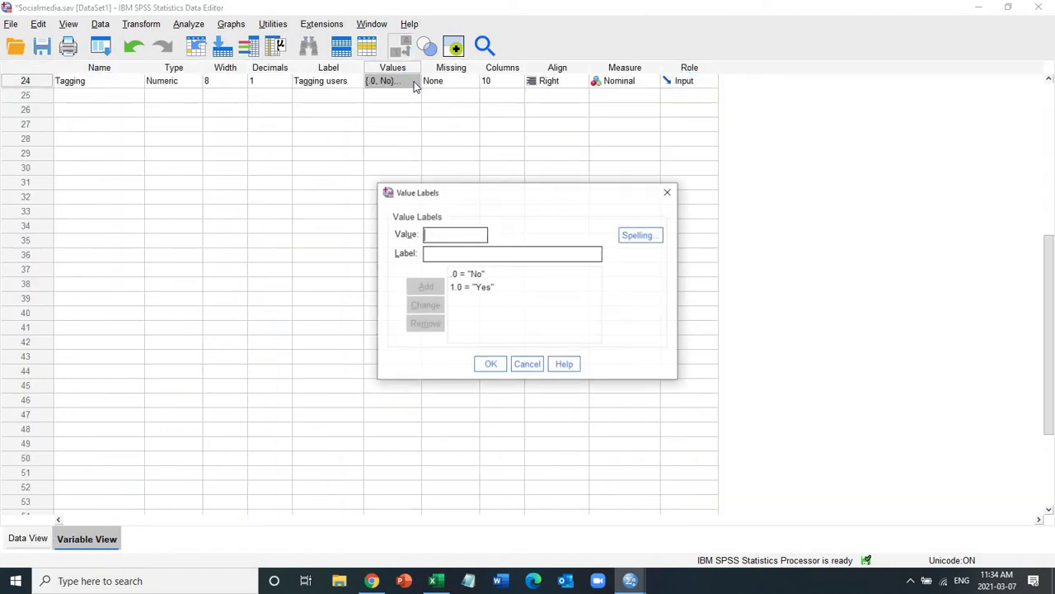
{"action": "left_click", "coordinate": [473, 287]}
{"action": "left_click", "coordinate": [466, 274]}
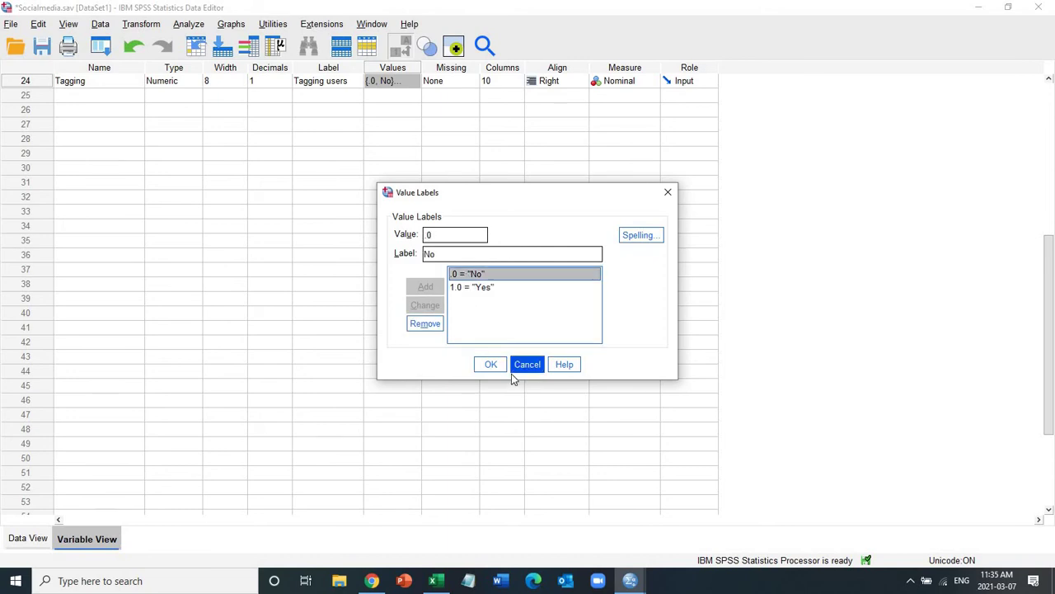
{"action": "left_click", "coordinate": [491, 364]}
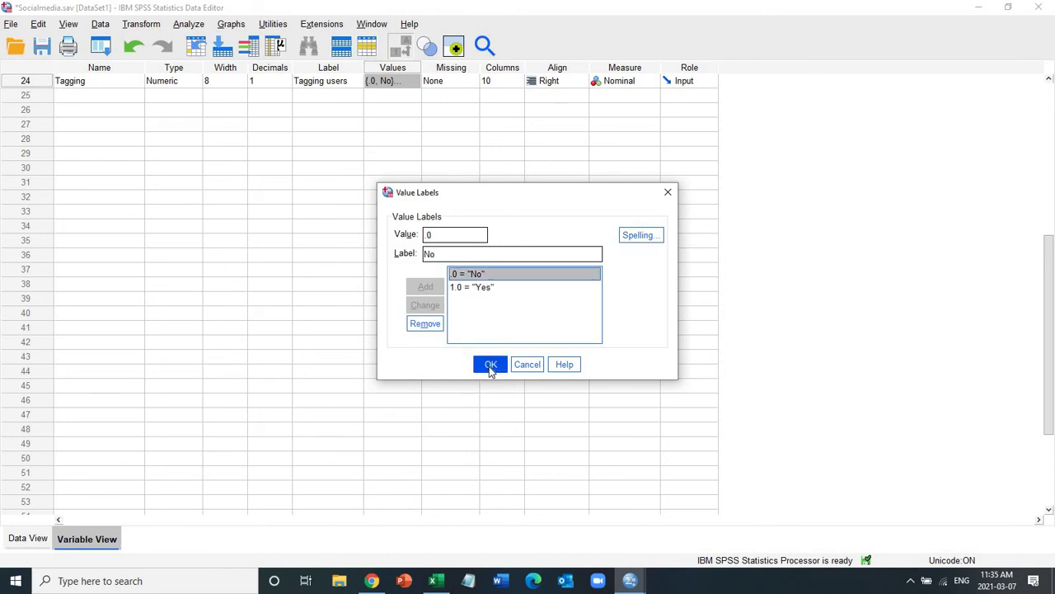
{"action": "left_click", "coordinate": [281, 82]}
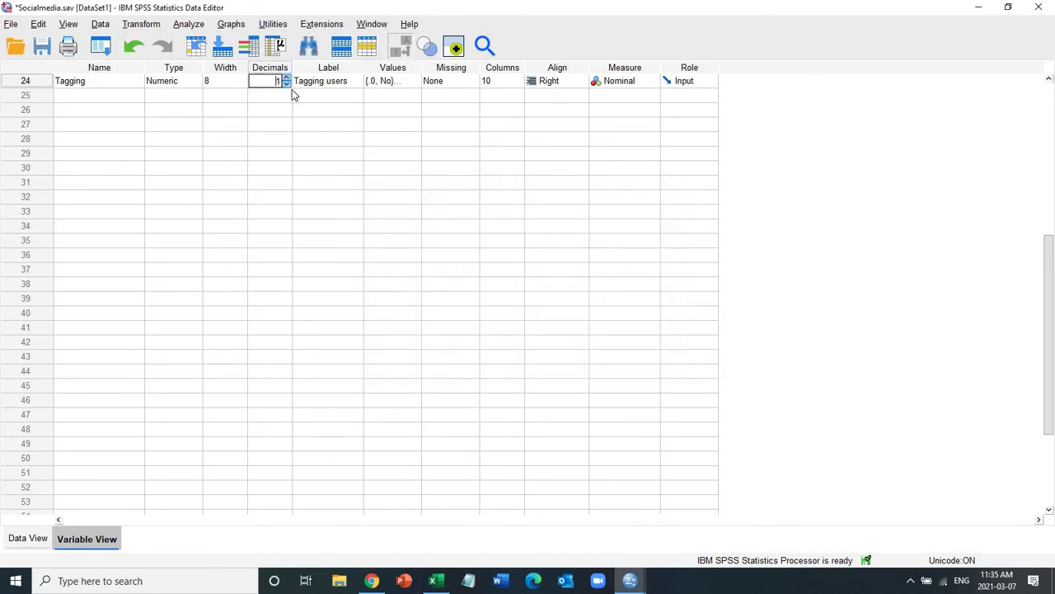
{"action": "left_click", "coordinate": [27, 538]}
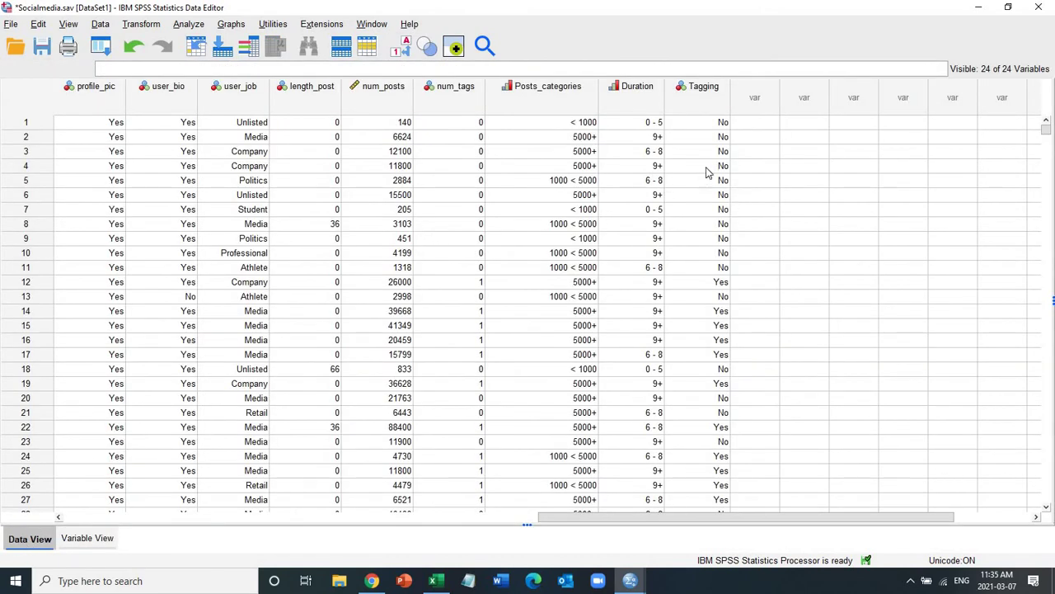
{"action": "left_click", "coordinate": [707, 106]}
{"action": "left_click", "coordinate": [634, 94]}
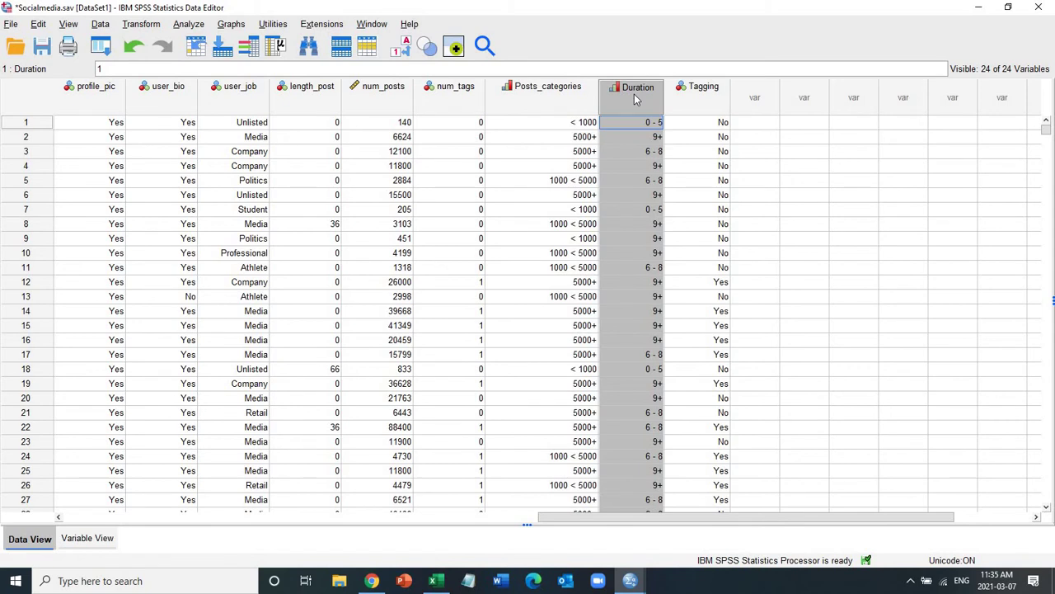
- Start a General Linear Model Univariate analysis with # of Likes as the dependent variable
{"action": "left_click", "coordinate": [191, 25]}
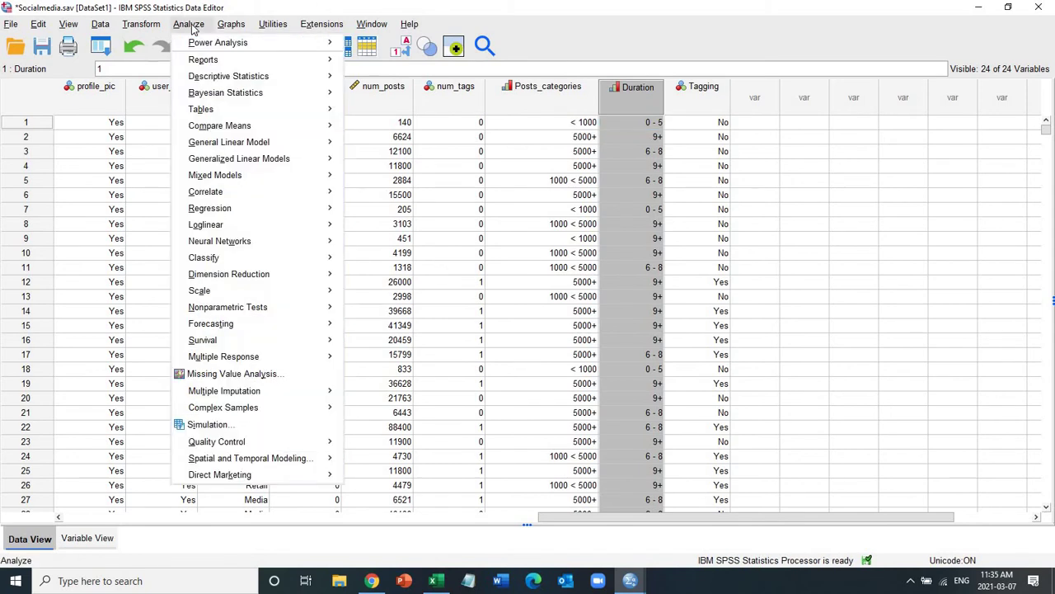
{"action": "mouse_move", "coordinate": [297, 145]}
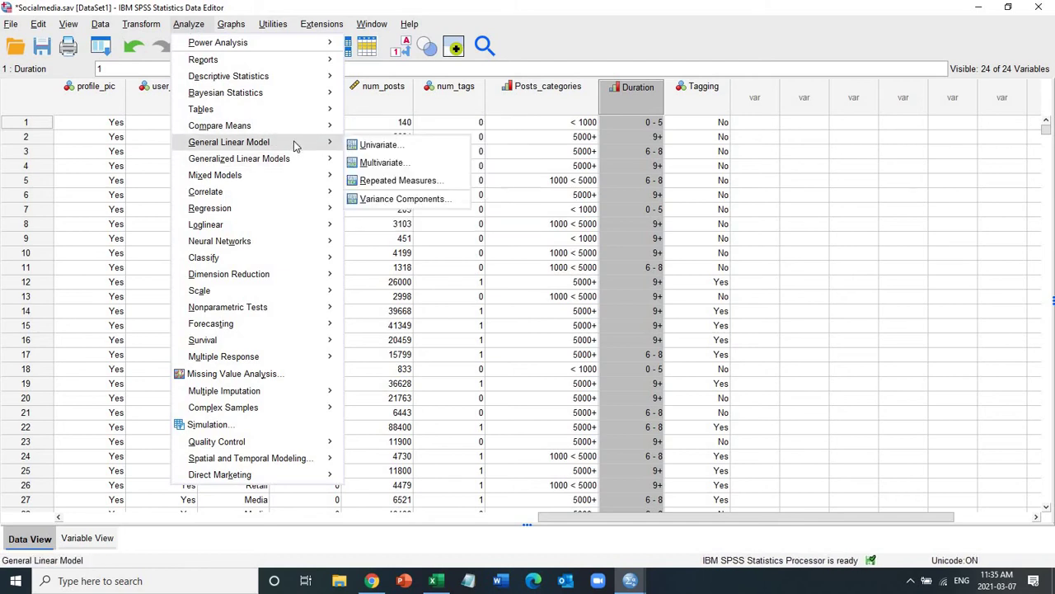
{"action": "left_click", "coordinate": [372, 145]}
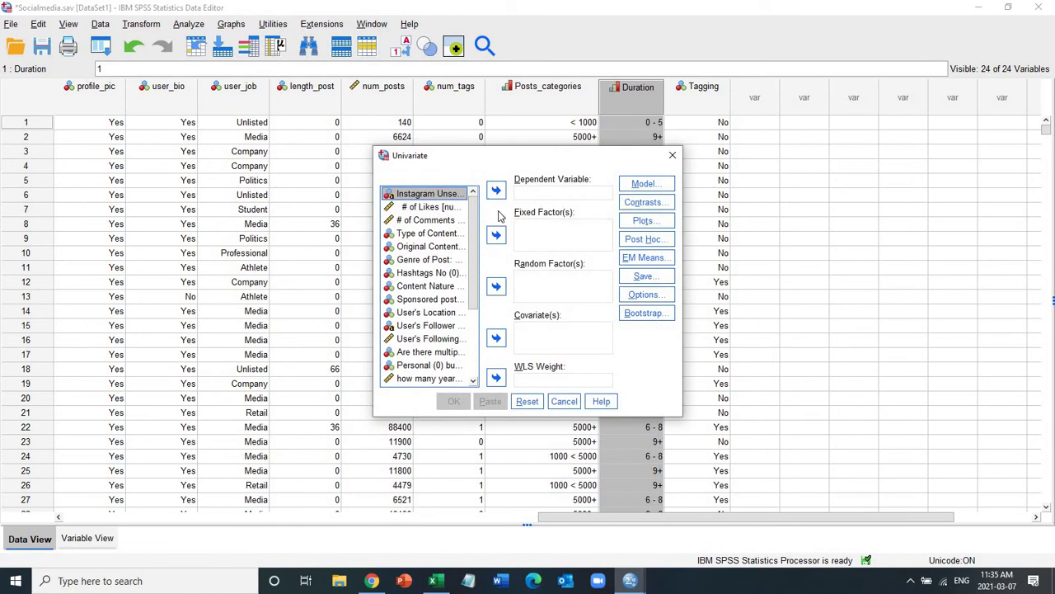
{"action": "left_click", "coordinate": [442, 209]}
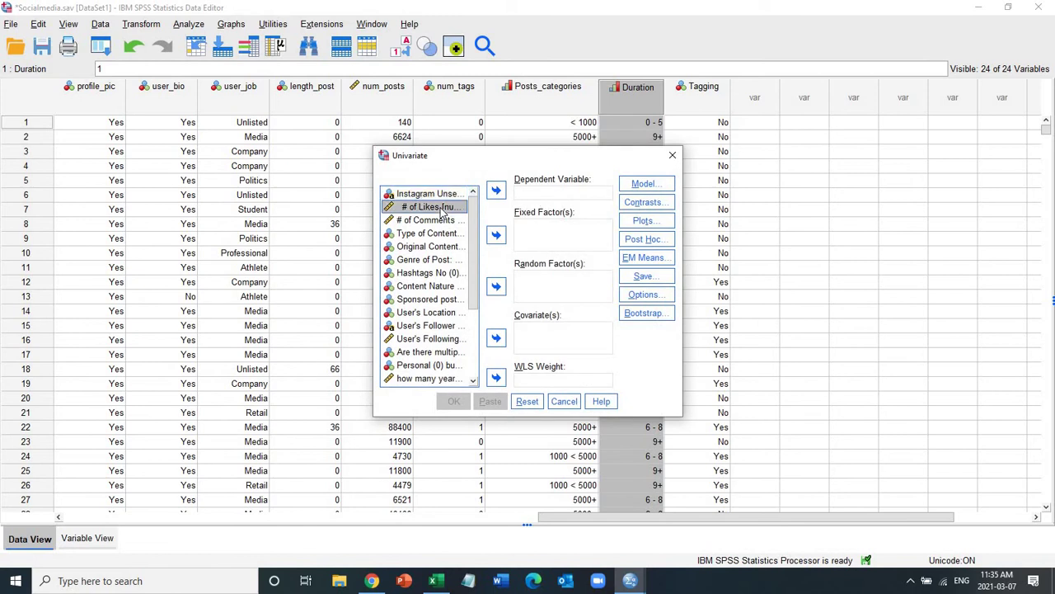
{"action": "left_click", "coordinate": [495, 191]}
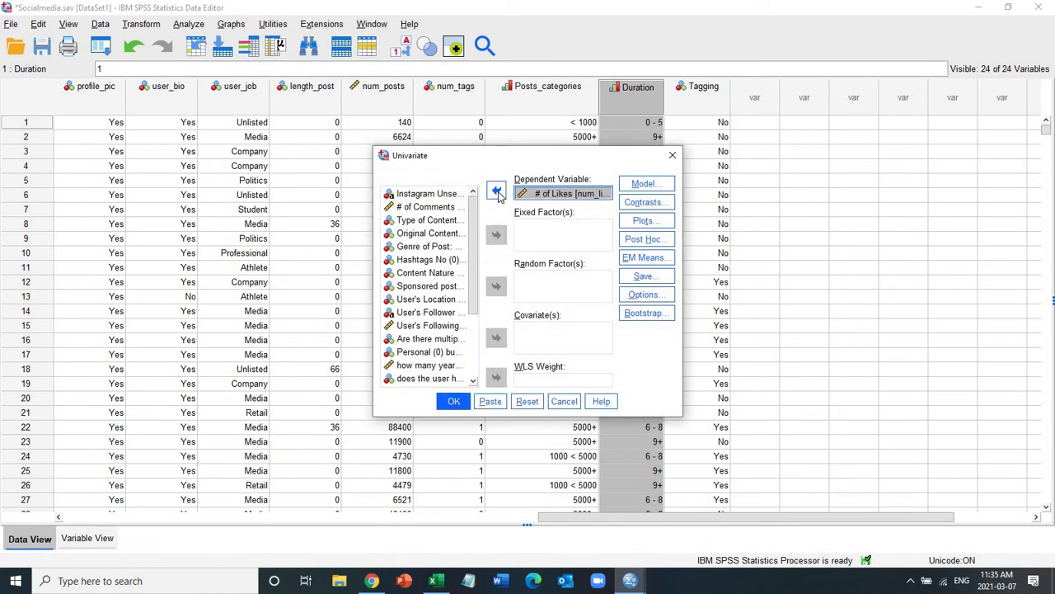
- Add Tagging users and Membership duration as fixed factors of the Univariate analysis
{"action": "left_click", "coordinate": [473, 373]}
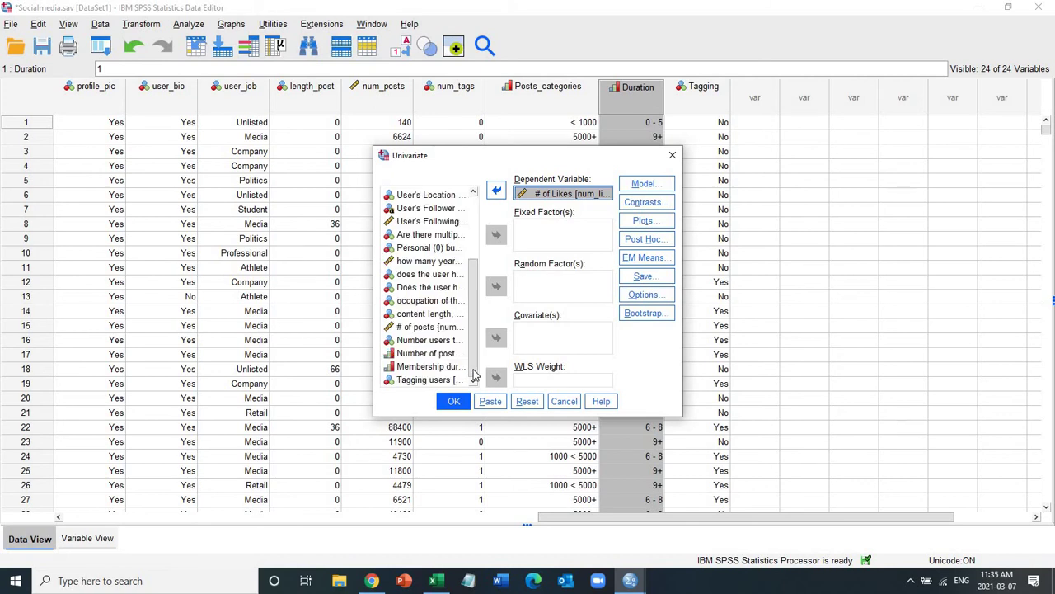
{"action": "left_click", "coordinate": [415, 380]}
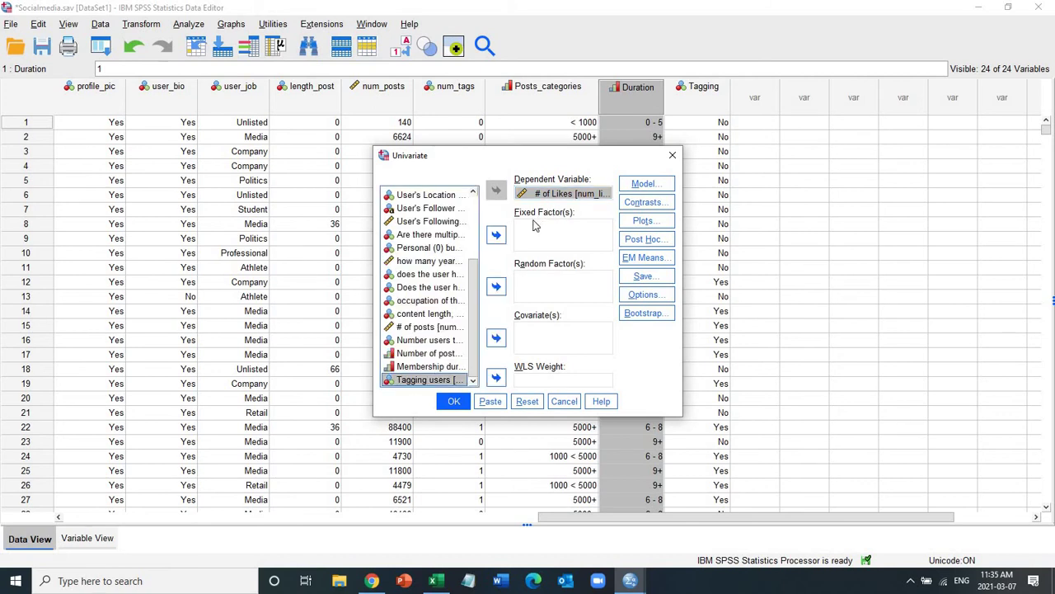
{"action": "left_click", "coordinate": [496, 234]}
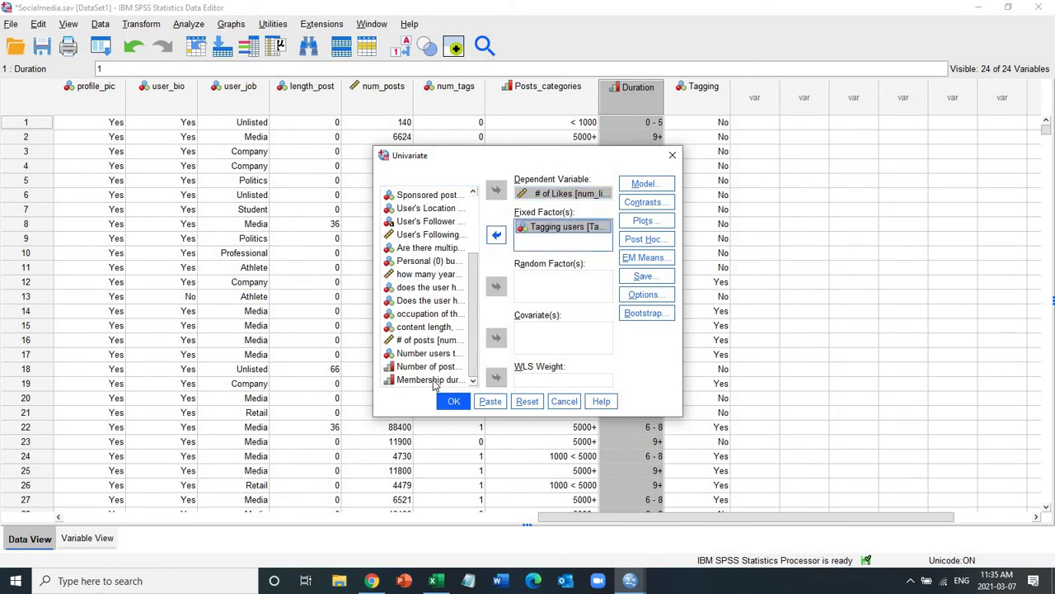
{"action": "left_click", "coordinate": [431, 380]}
{"action": "left_click", "coordinate": [496, 236]}
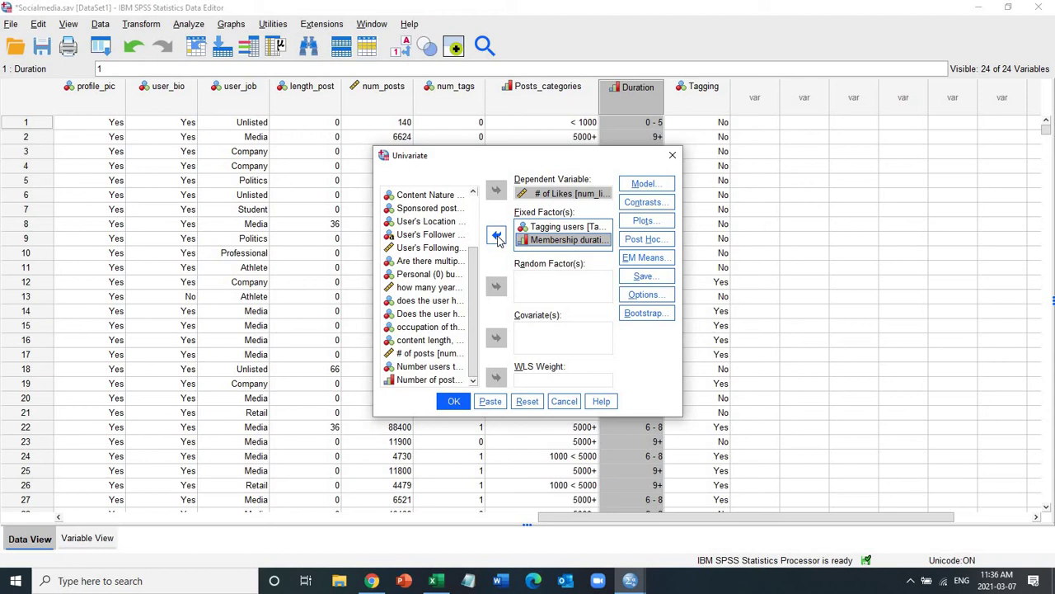
{"action": "left_click", "coordinate": [560, 229]}
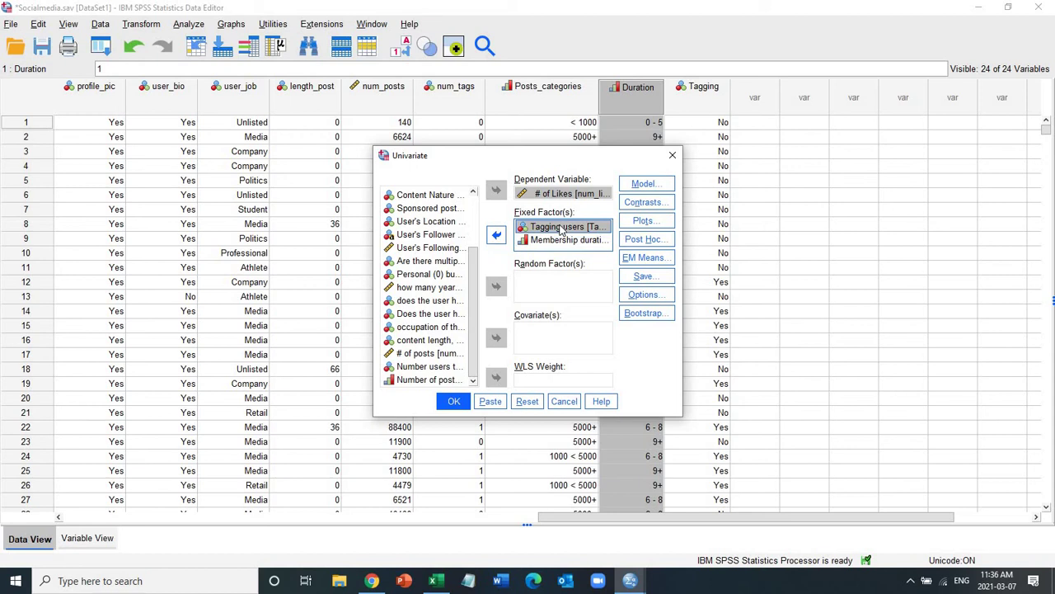
{"action": "left_click", "coordinate": [547, 244]}
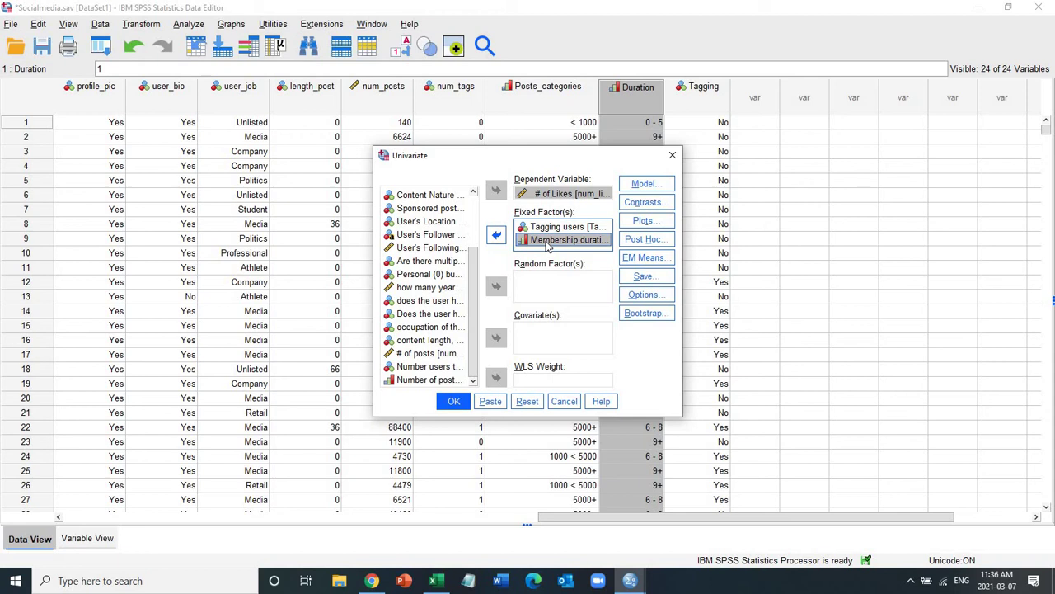
- Add a Duration*Tagging profile plot with Duration on the horizontal axis and separate lines for Tagging
{"action": "left_click", "coordinate": [647, 220]}
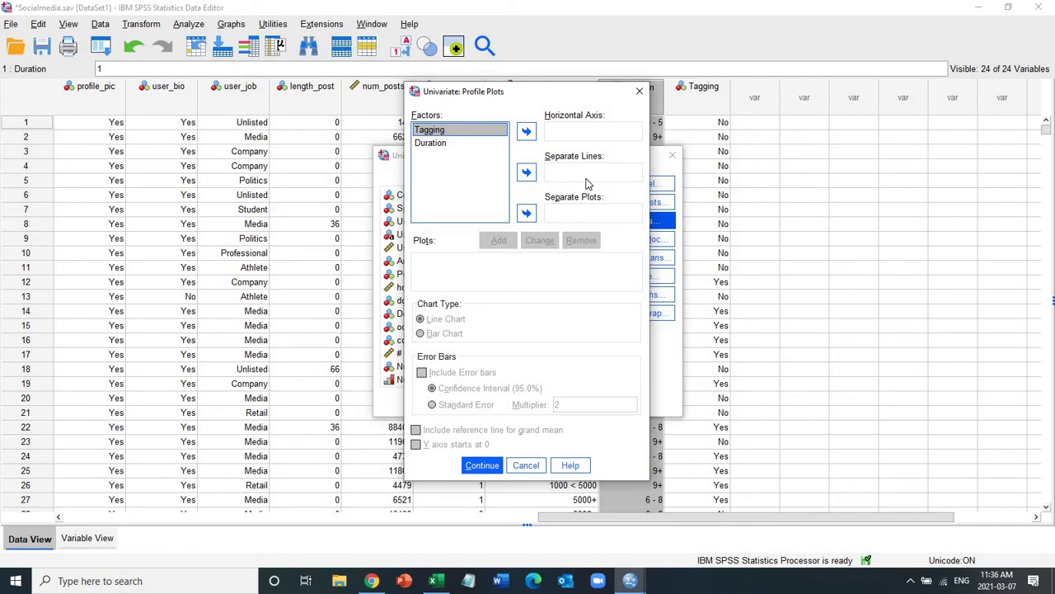
{"action": "left_click", "coordinate": [433, 148]}
{"action": "left_click", "coordinate": [526, 131]}
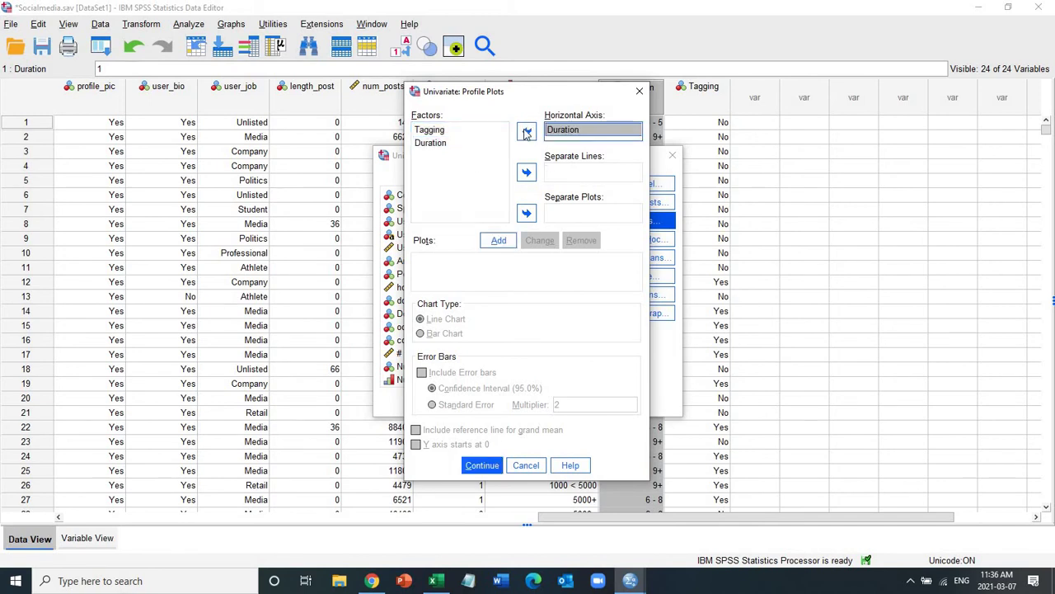
{"action": "left_click", "coordinate": [433, 131]}
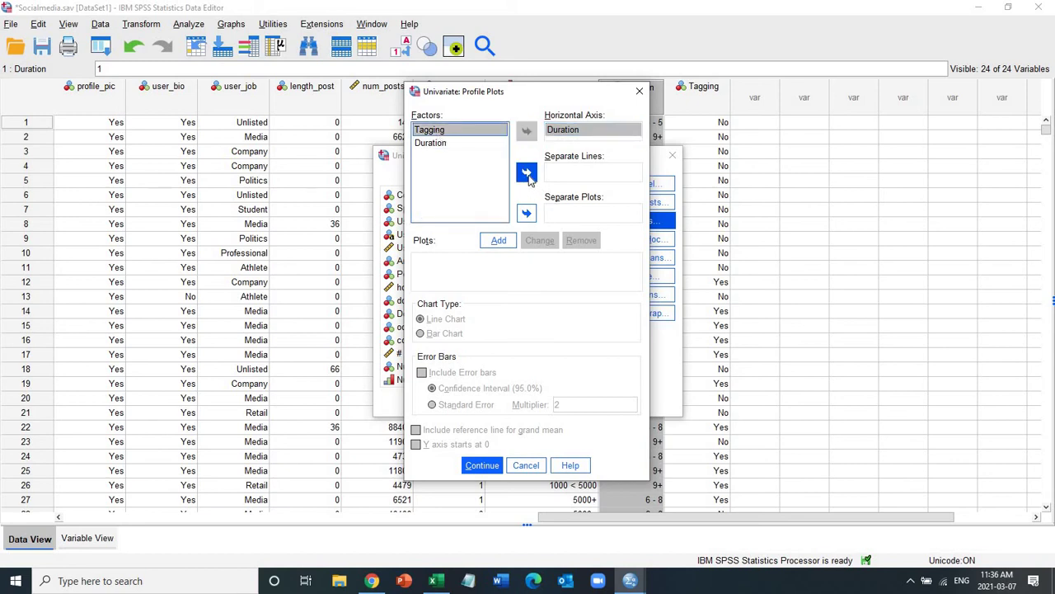
{"action": "left_click", "coordinate": [526, 172]}
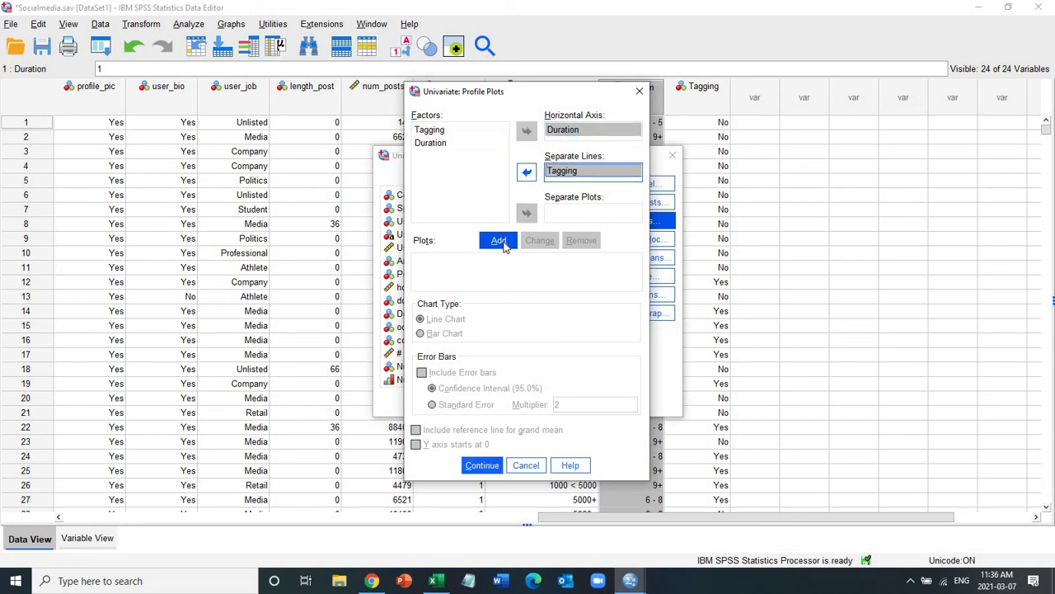
{"action": "left_click", "coordinate": [498, 240]}
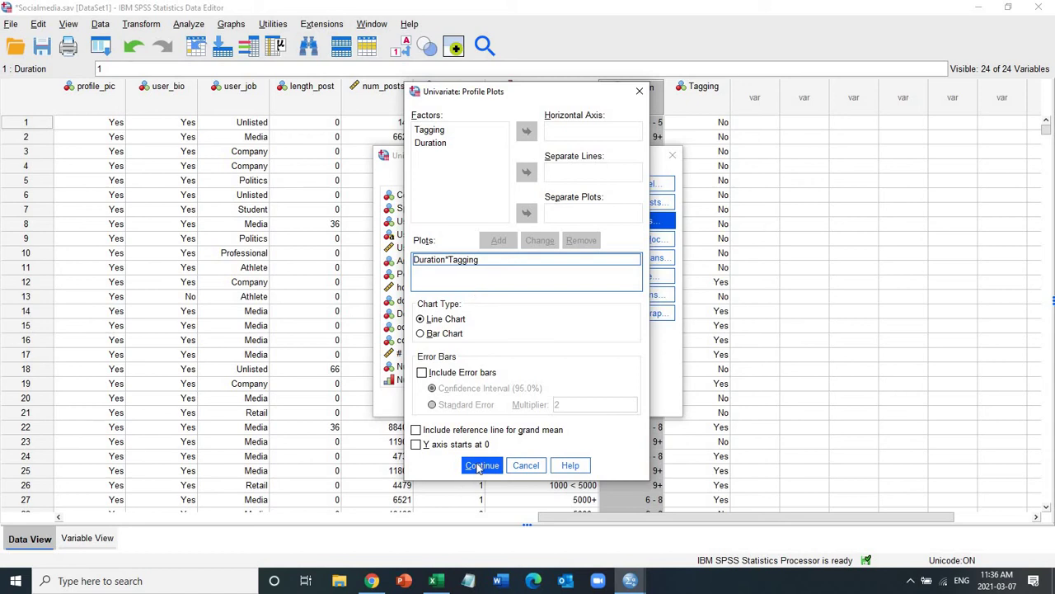
{"action": "left_click", "coordinate": [481, 466]}
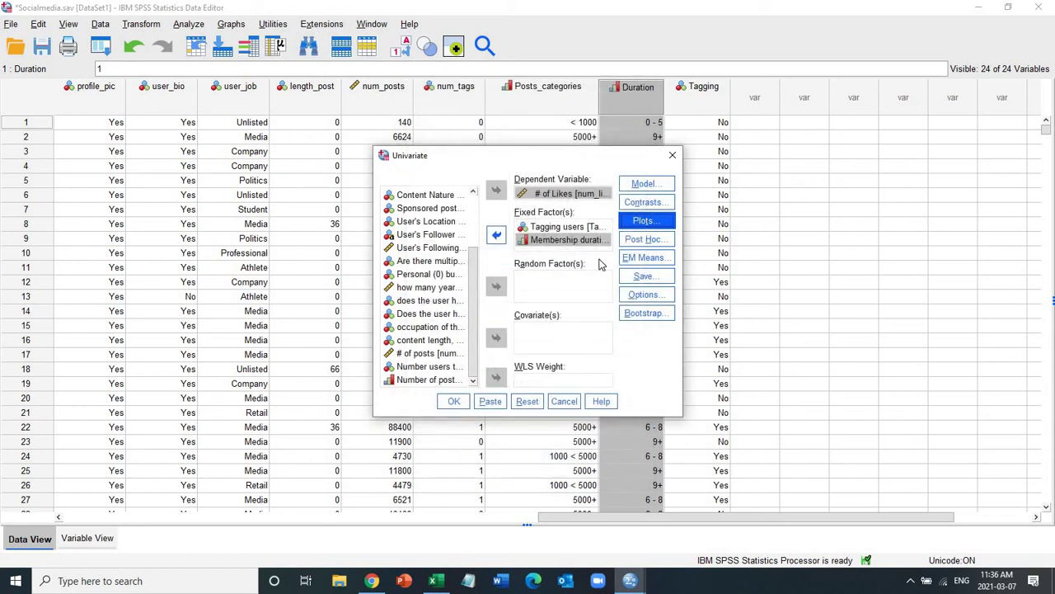
- Request Tukey post hoc tests for the Duration factor
{"action": "left_click", "coordinate": [630, 240]}
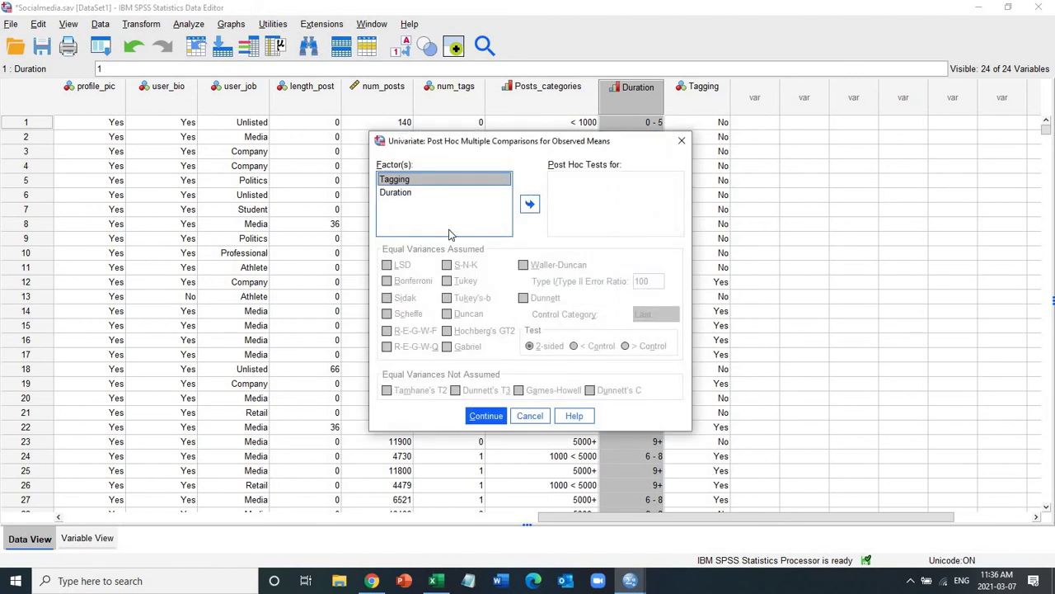
{"action": "left_click", "coordinate": [401, 185]}
{"action": "left_click", "coordinate": [397, 194]}
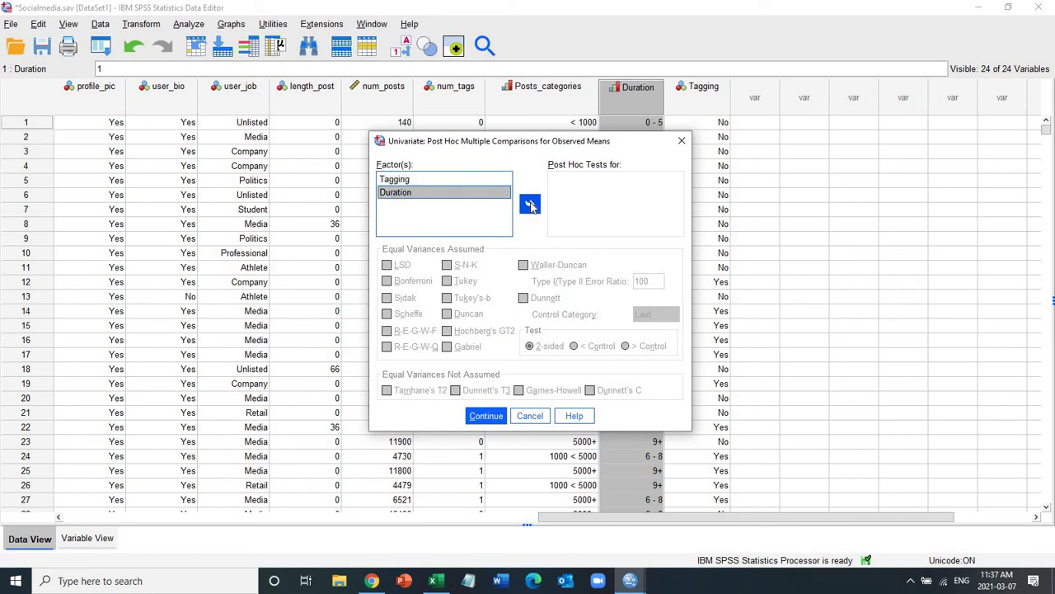
{"action": "left_click", "coordinate": [531, 204]}
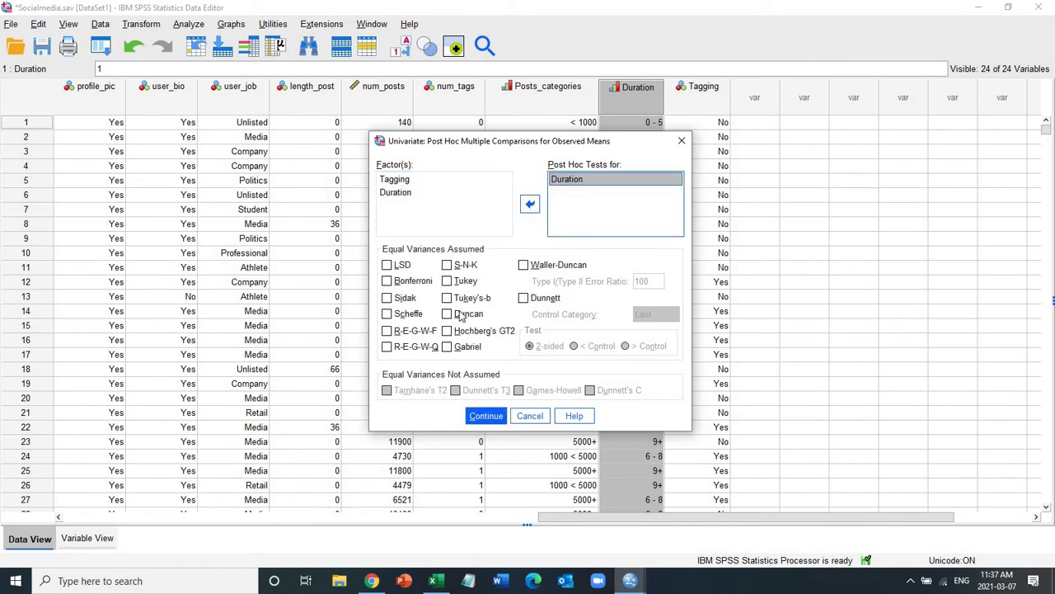
{"action": "left_click", "coordinate": [450, 282]}
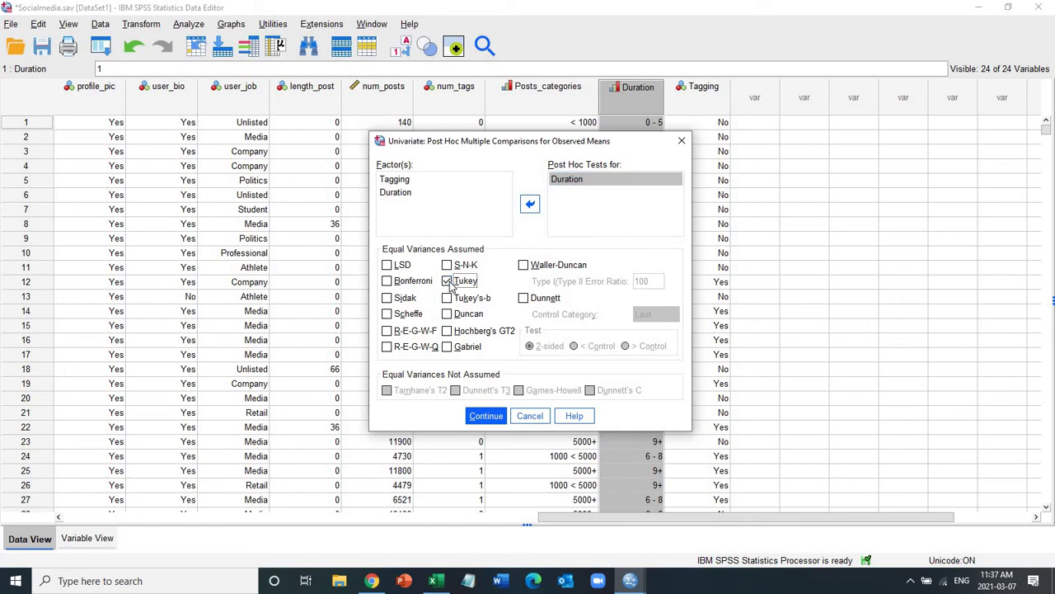
{"action": "left_click", "coordinate": [492, 417]}
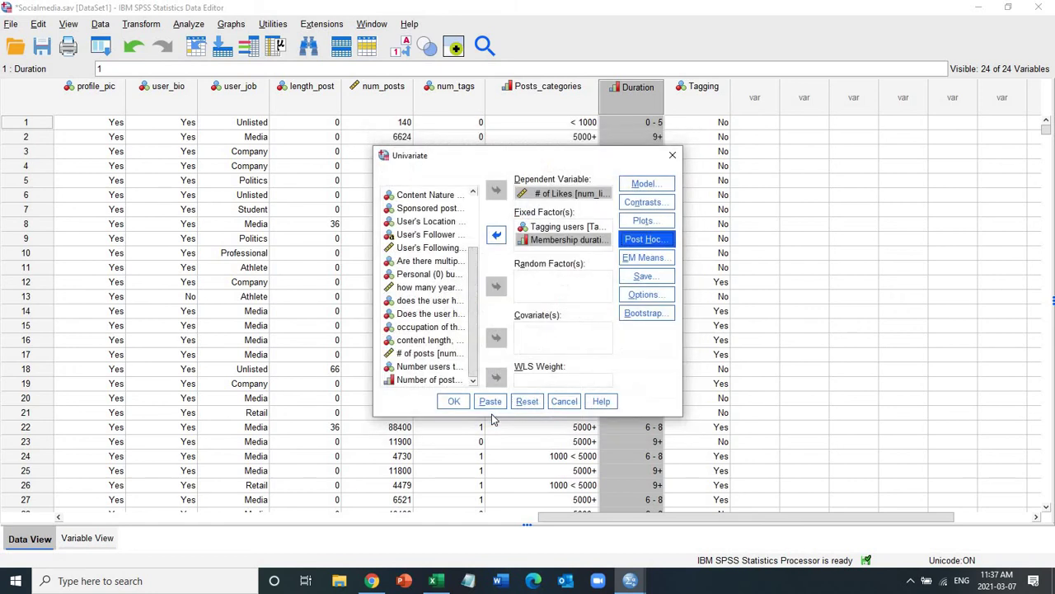
- Request descriptive statistics and homogeneity tests for the Univariate analysis and run it
{"action": "left_click", "coordinate": [641, 297]}
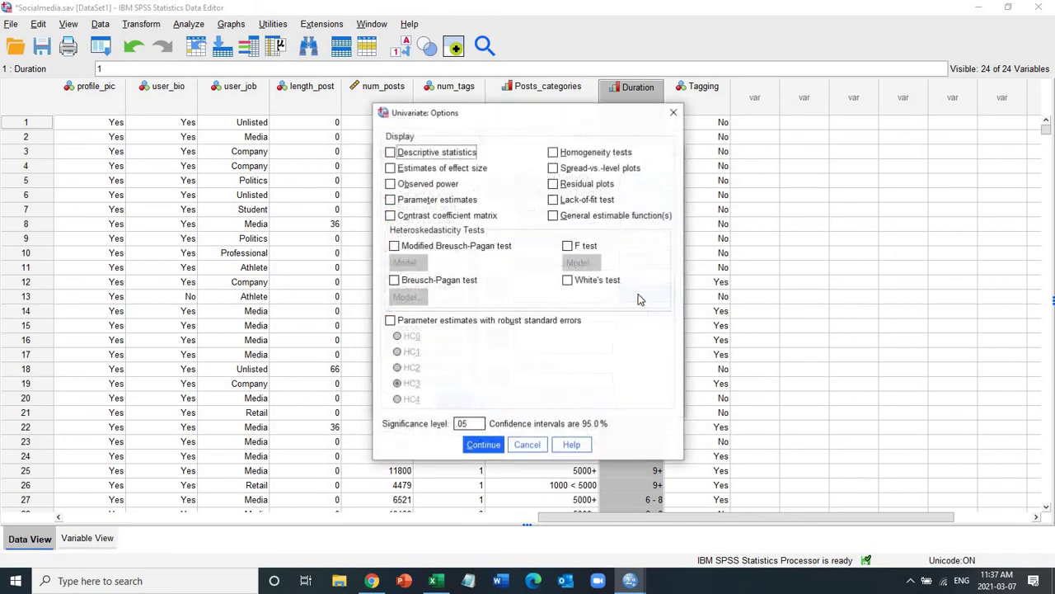
{"action": "left_click", "coordinate": [391, 152]}
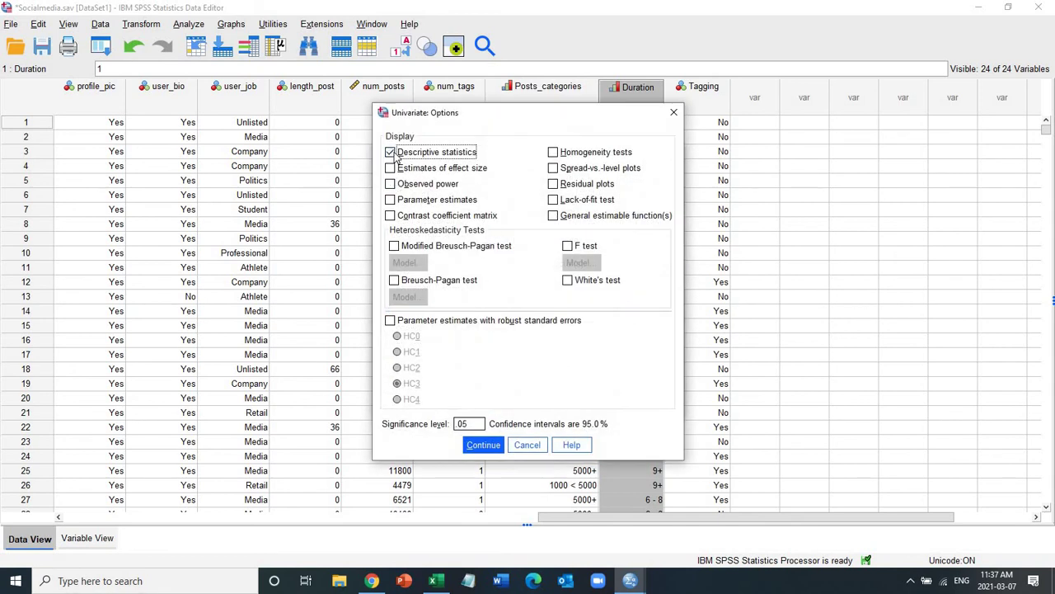
{"action": "left_click", "coordinate": [554, 153]}
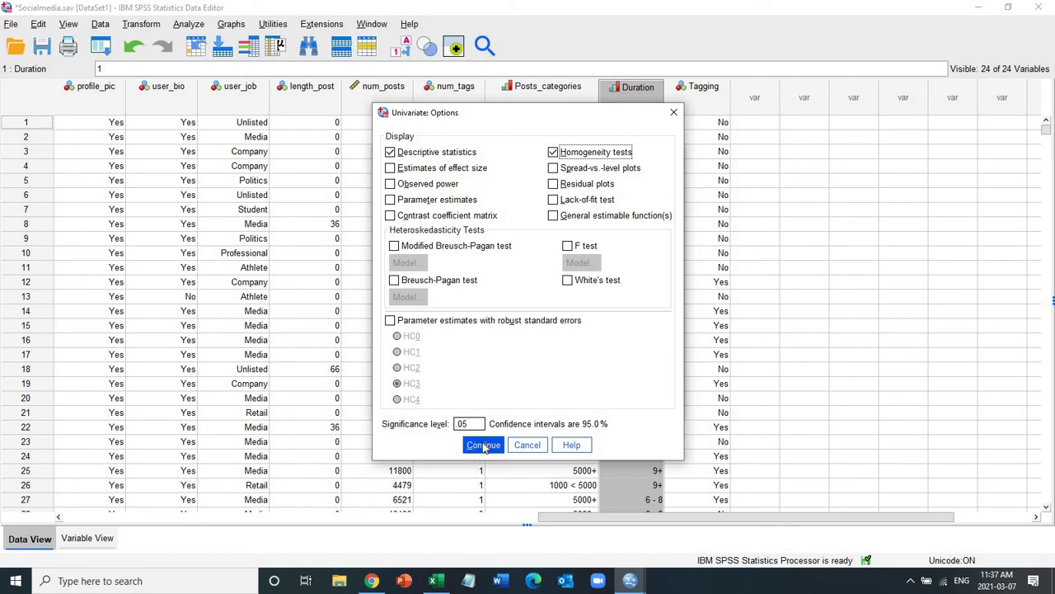
{"action": "left_click", "coordinate": [484, 445]}
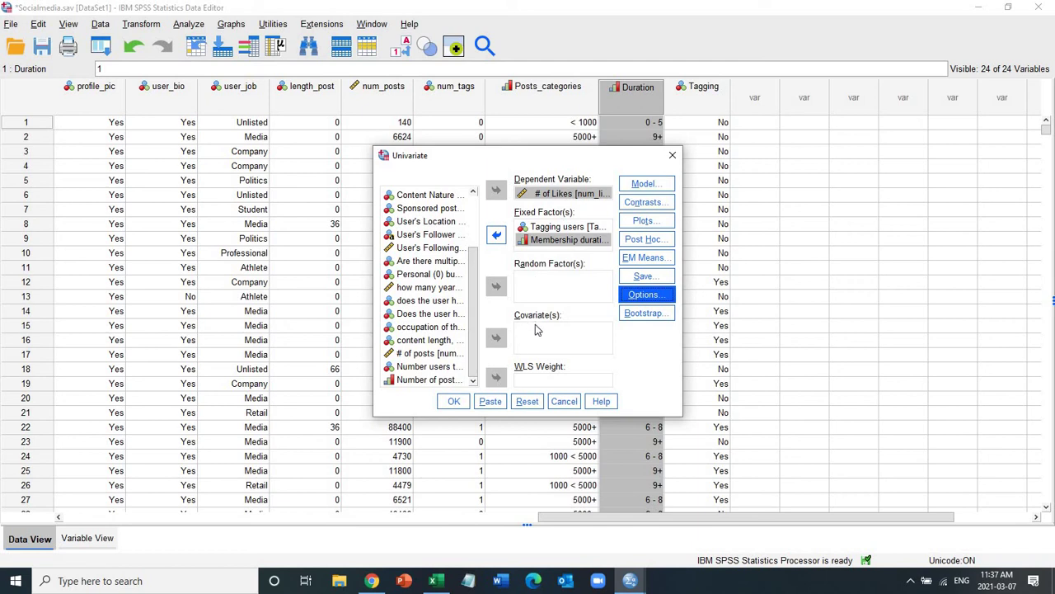
{"action": "left_click", "coordinate": [453, 402]}
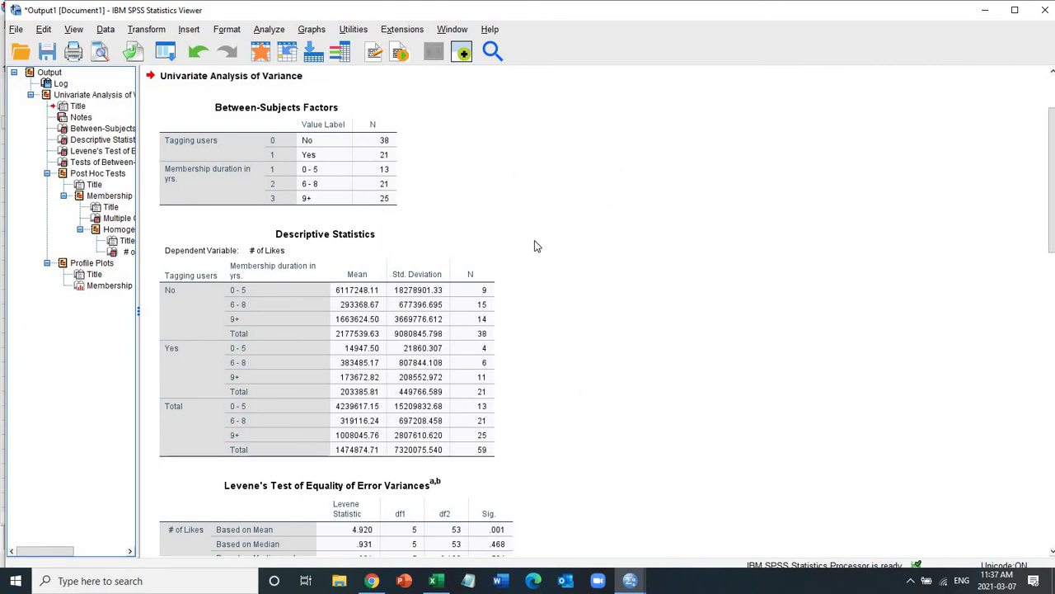
- Examine the Descriptive Statistics table and Levene's Test of Equality of Error Variances in the Univariate output
{"action": "left_click", "coordinate": [312, 298]}
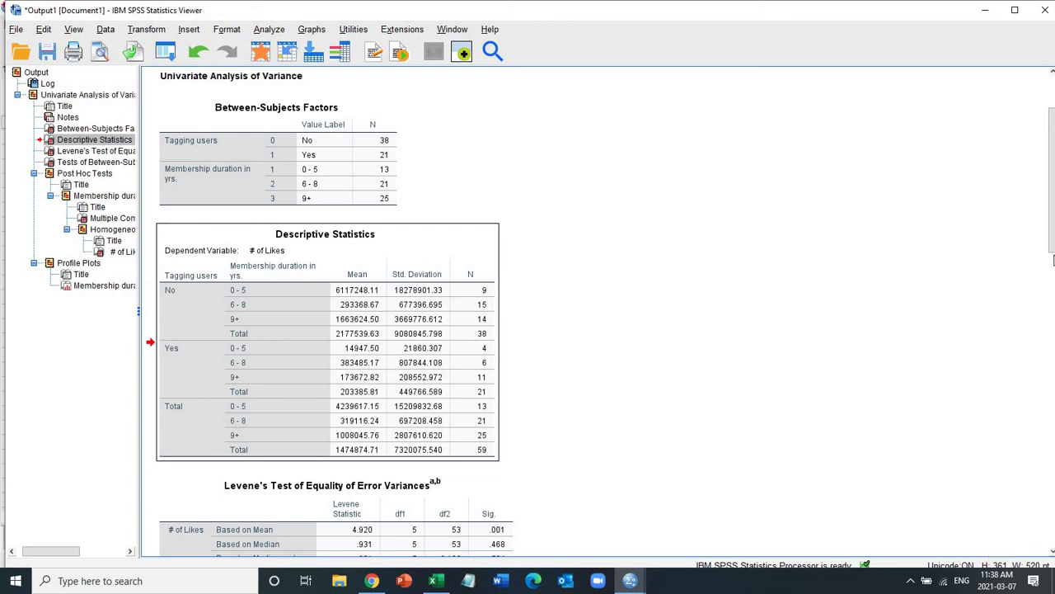
{"action": "scroll", "coordinate": [901, 301], "scroll_direction": "down", "scroll_amount": 3}
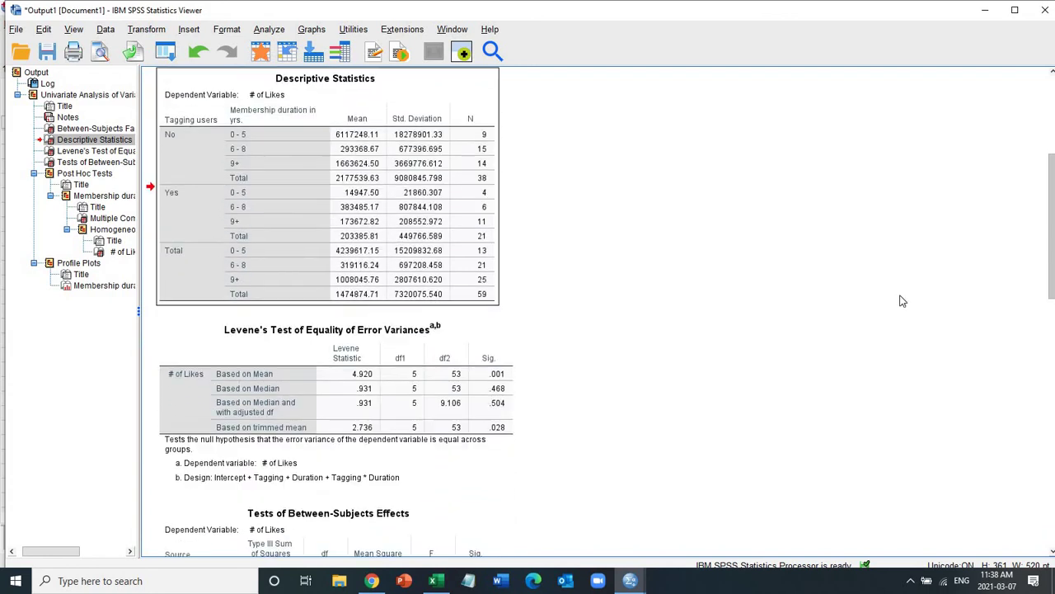
{"action": "left_click", "coordinate": [507, 387]}
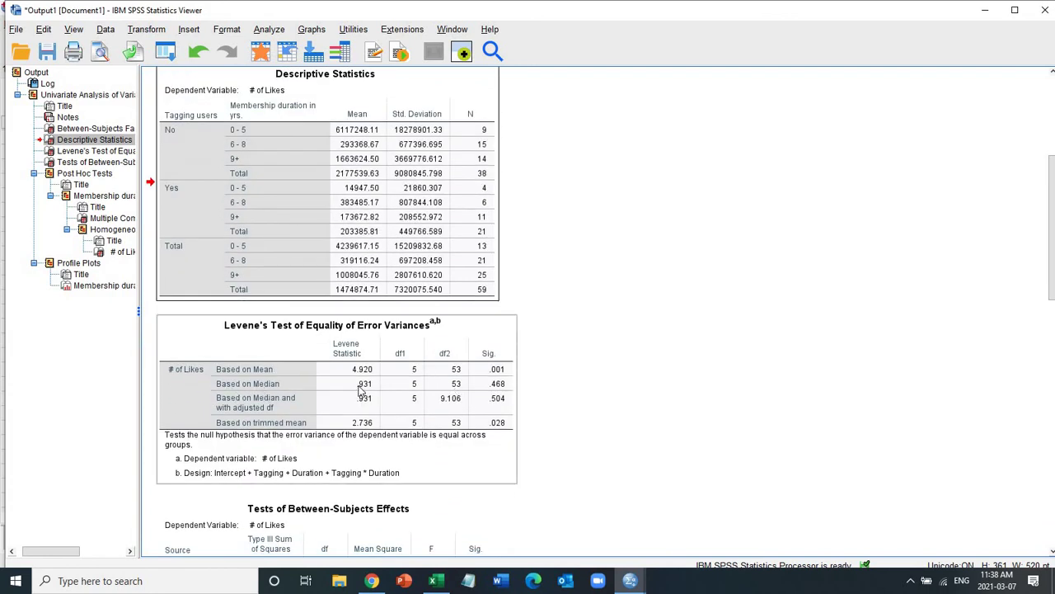
{"action": "left_click", "coordinate": [549, 389]}
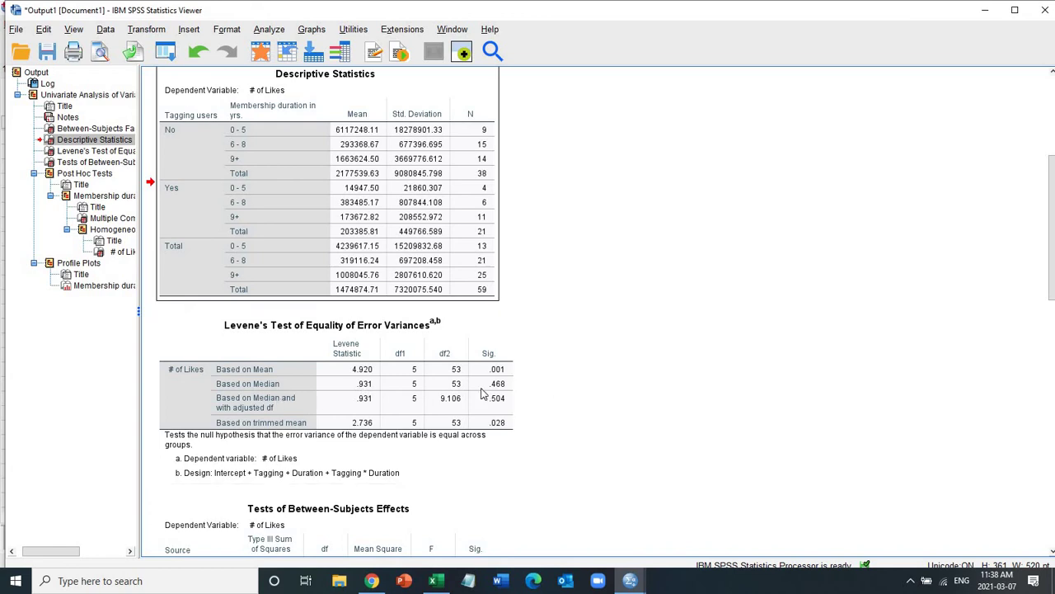
{"action": "left_click", "coordinate": [494, 394]}
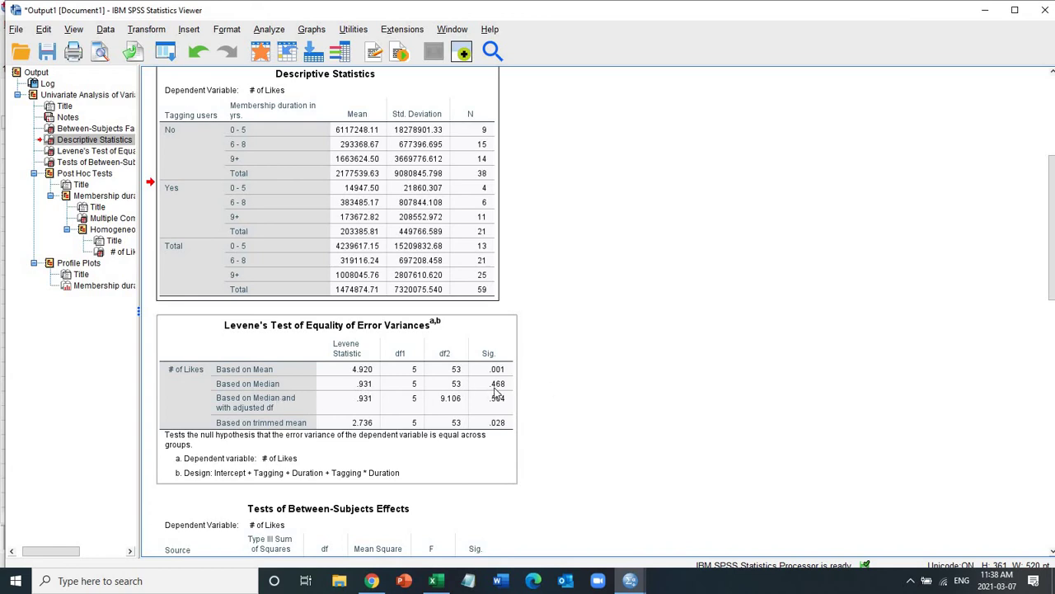
{"action": "left_click", "coordinate": [701, 404]}
- Examine the Tests of Between-Subjects Effects for Tagging, Duration and their interaction, along with the Tukey post hoc results
{"action": "scroll", "coordinate": [412, 342], "scroll_direction": "down", "scroll_amount": 5}
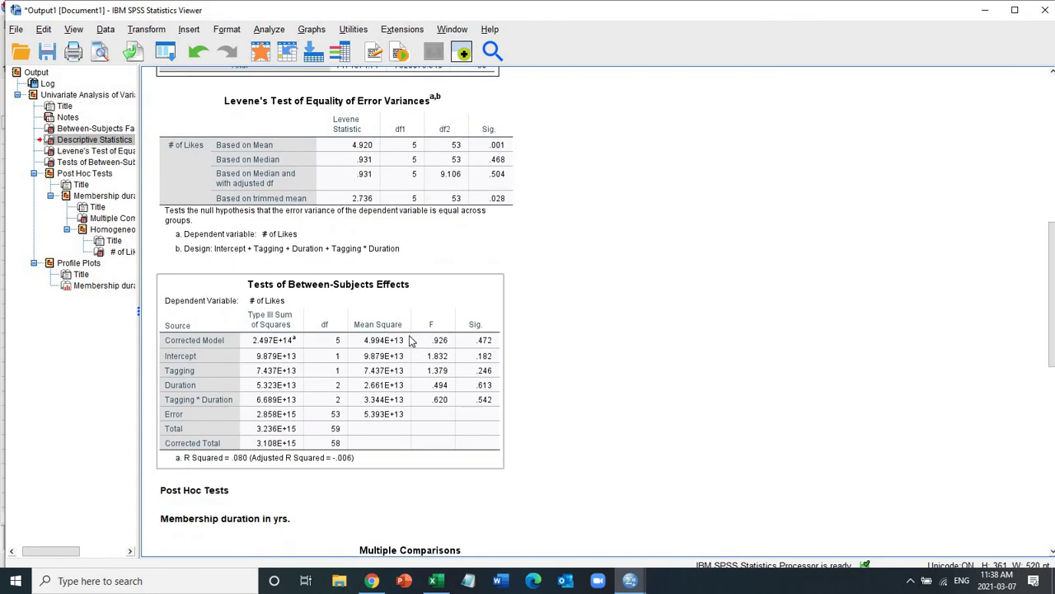
{"action": "left_click", "coordinate": [397, 327]}
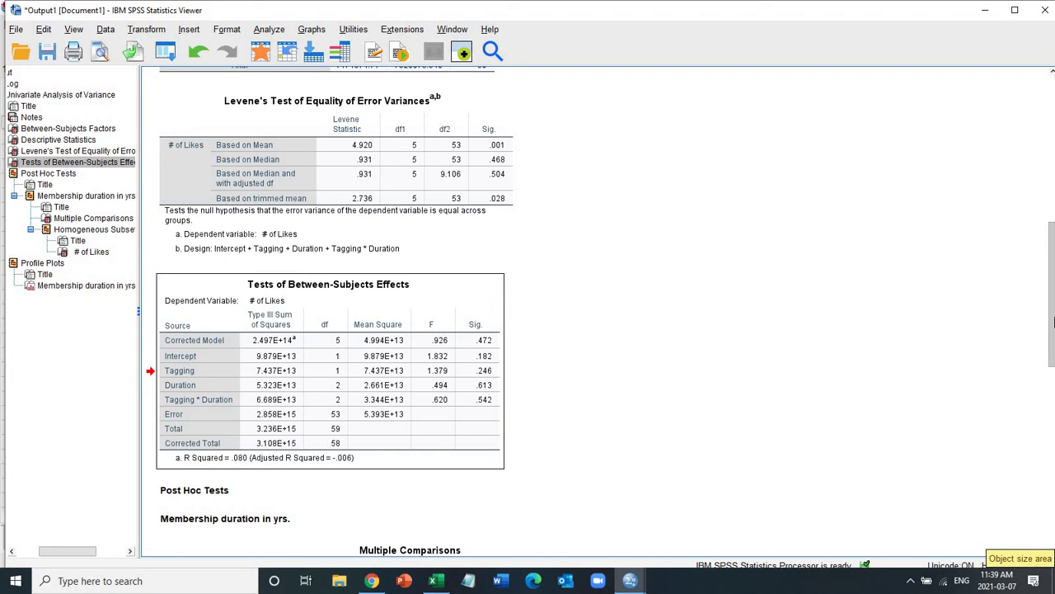
{"action": "left_click_drag", "start_coordinate": [1051, 336], "coordinate": [1052, 415]}
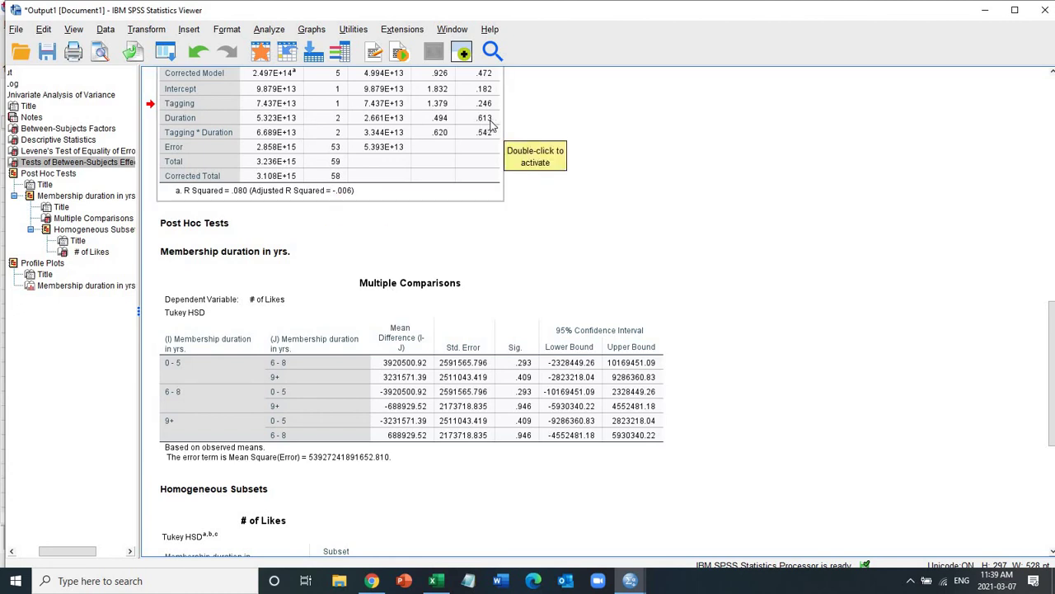
{"action": "scroll", "coordinate": [1054, 421], "scroll_direction": "down", "scroll_amount": 15}
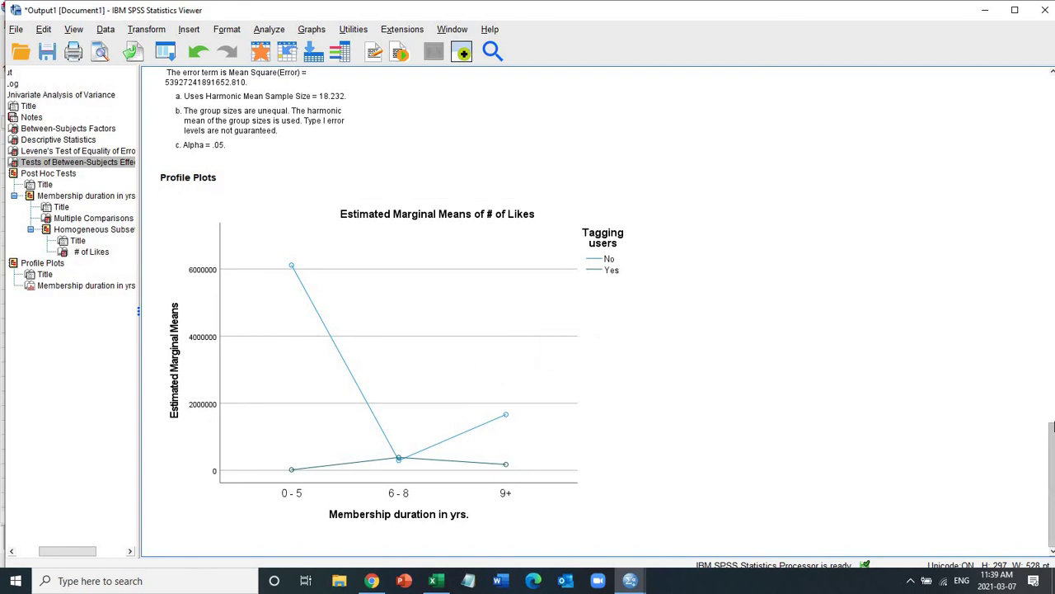
{"action": "left_click_drag", "start_coordinate": [1053, 488], "coordinate": [1054, 288]}
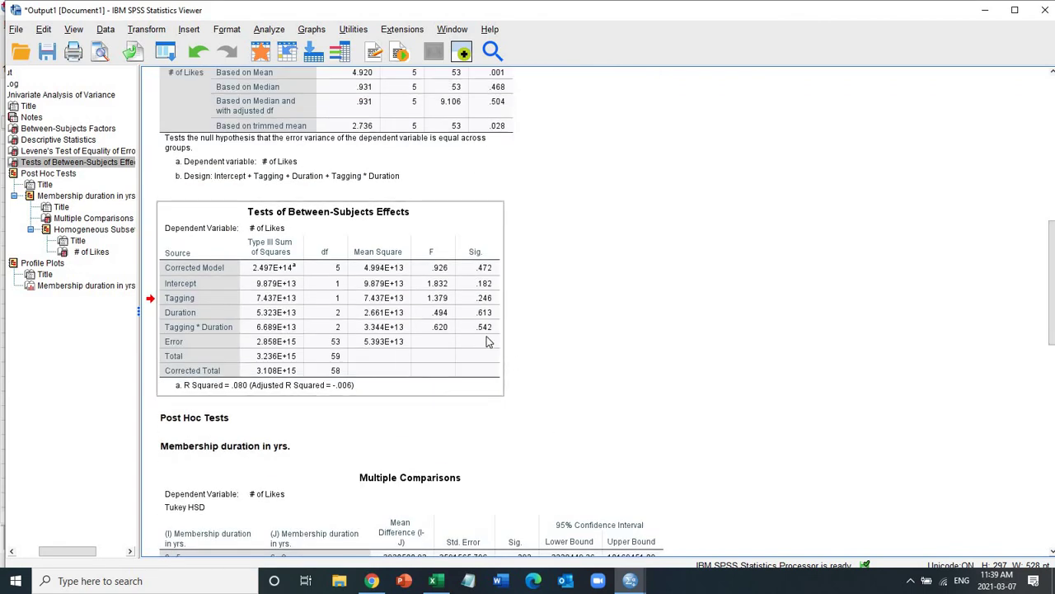
- Inspect the Estimated Marginal Means profile plot in the Chart Editor, close the editor and return to the Multiple Comparisons table
{"action": "left_click_drag", "start_coordinate": [1052, 342], "coordinate": [1053, 543]}
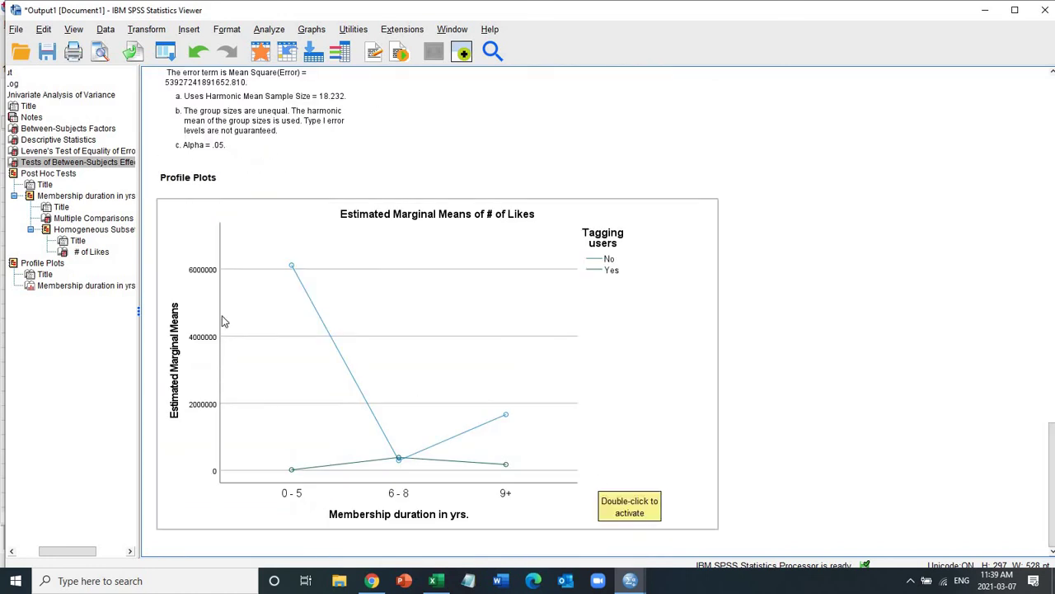
{"action": "double_click", "coordinate": [393, 330]}
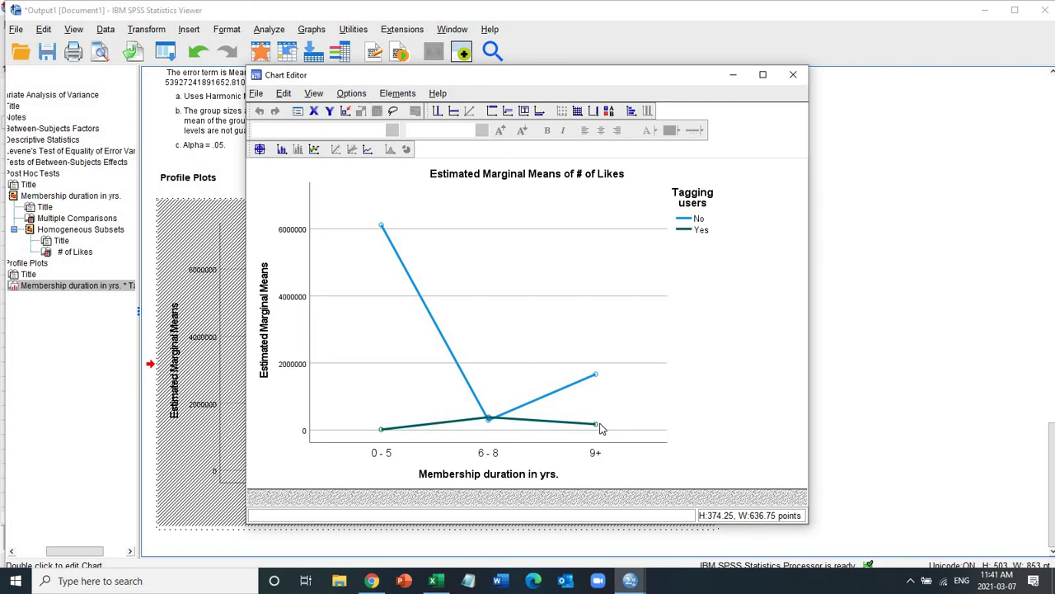
{"action": "left_click", "coordinate": [794, 76]}
{"action": "left_click", "coordinate": [899, 400]}
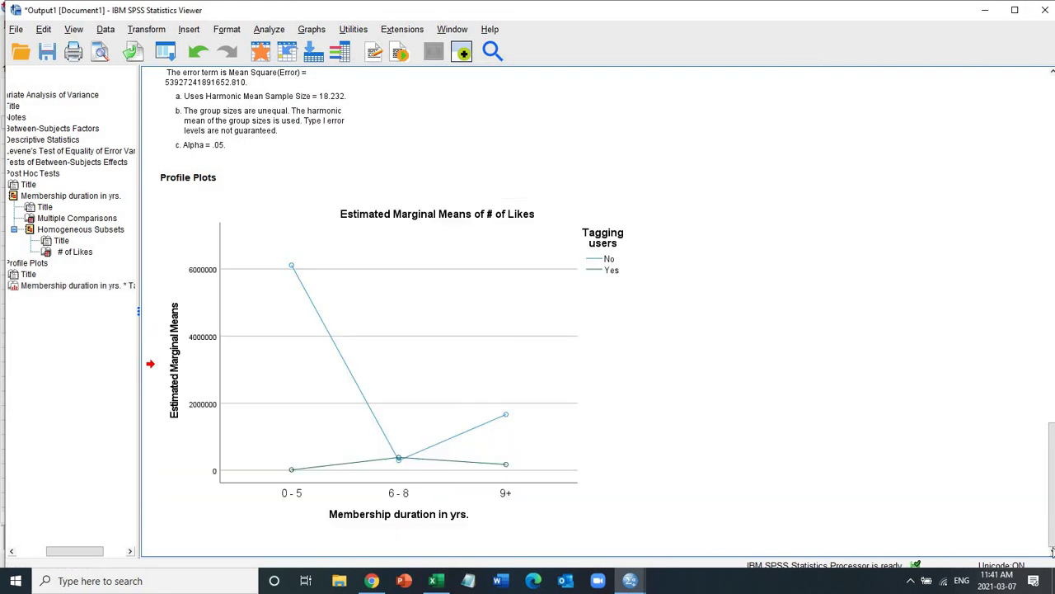
{"action": "left_click", "coordinate": [343, 137]}
{"action": "left_click", "coordinate": [575, 228]}
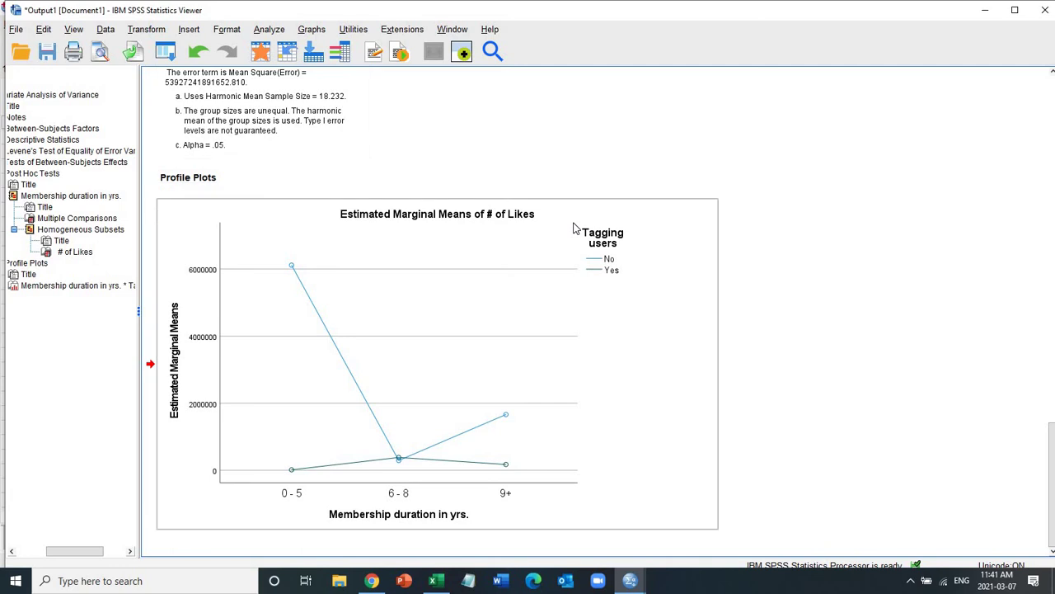
{"action": "left_click", "coordinate": [911, 334]}
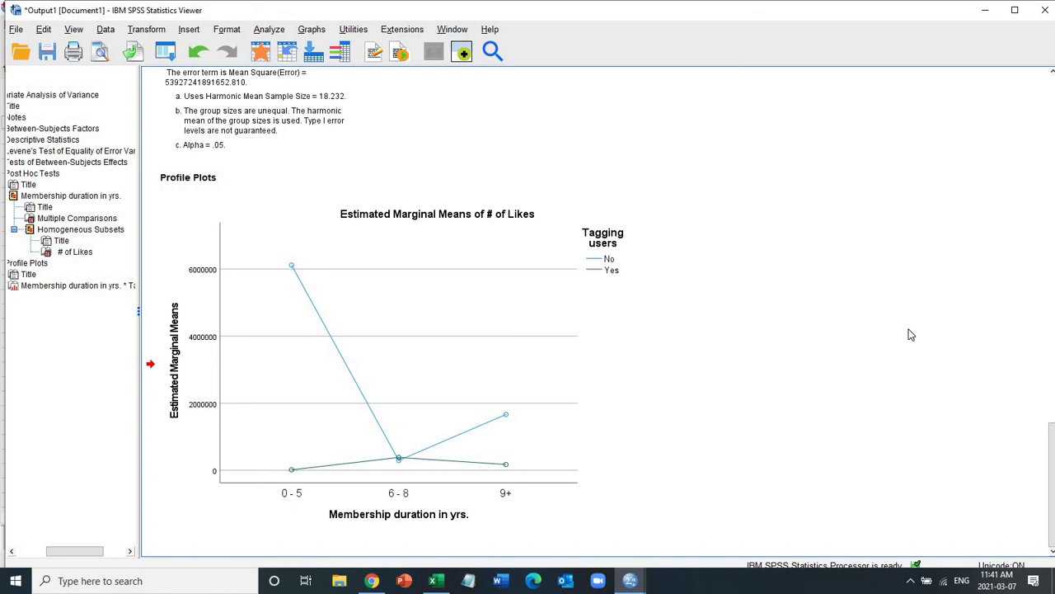
{"action": "left_click", "coordinate": [1050, 103]}
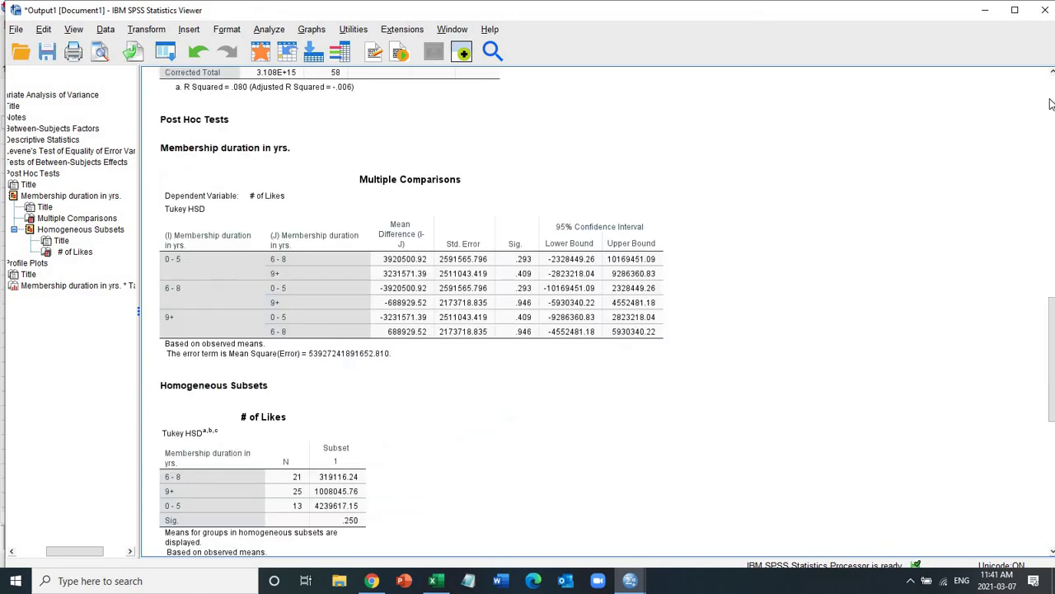